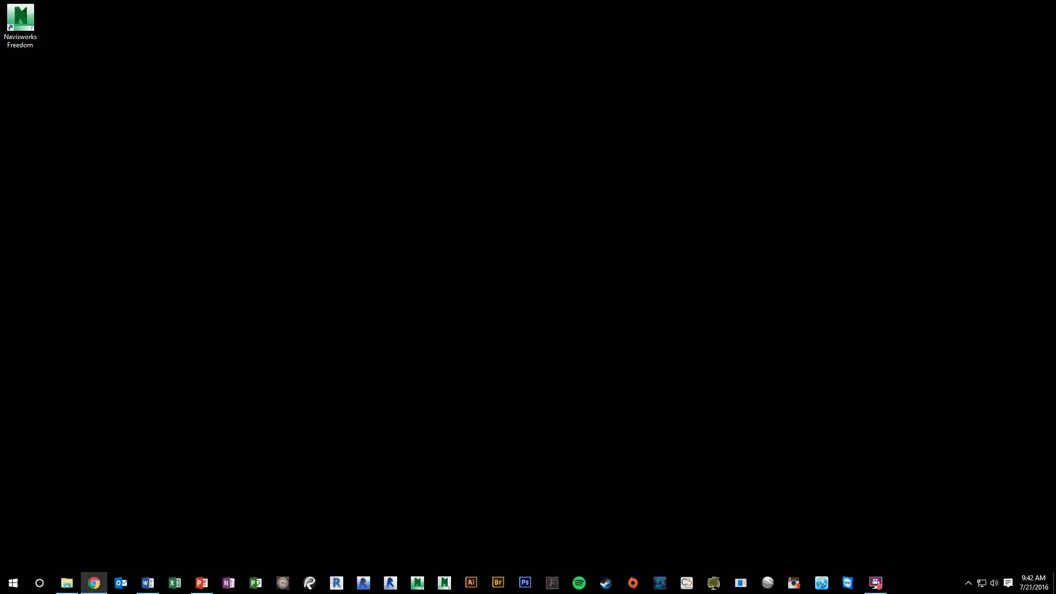
# In Box, download SMC_AET_Coordination_BLDG C_Lv1.nwd from the 2-Current Model Status folder inside 02 - 130029 - SMCCD AET - Design Coordination (BIM)
pyautogui.click(94, 582)
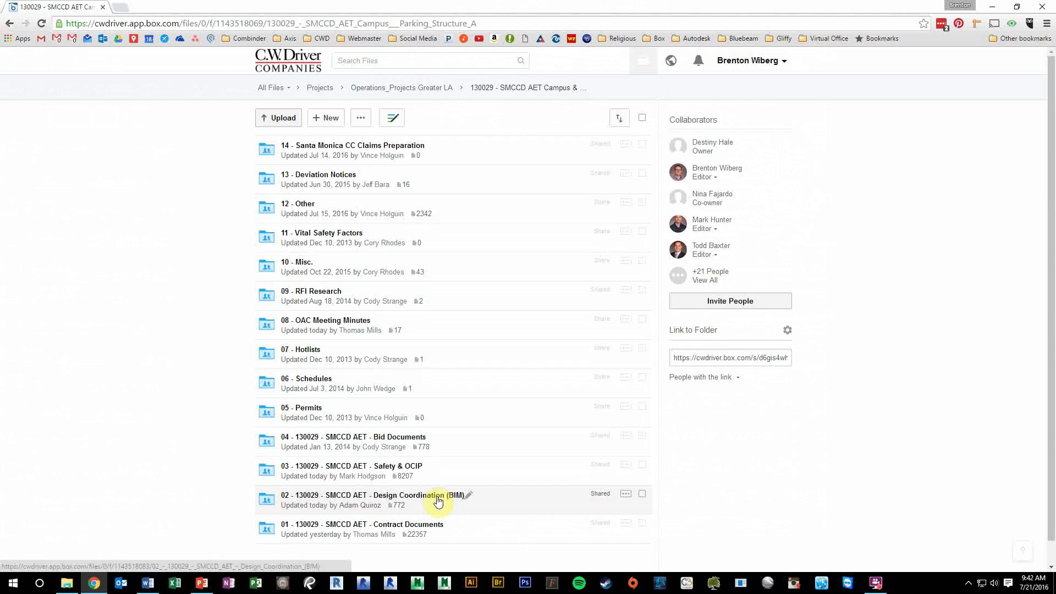
pyautogui.click(376, 499)
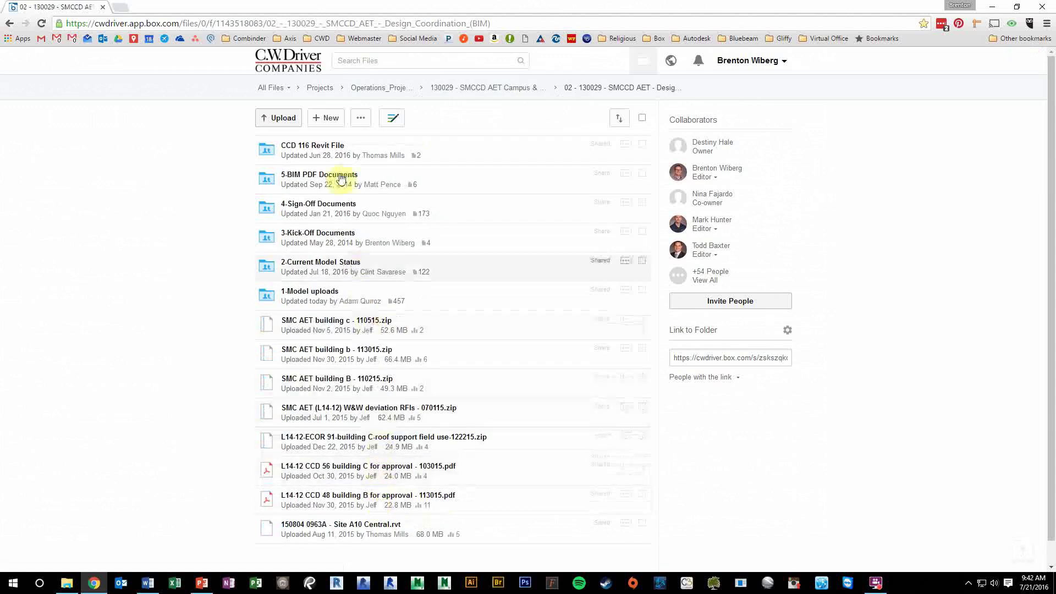
pyautogui.click(311, 266)
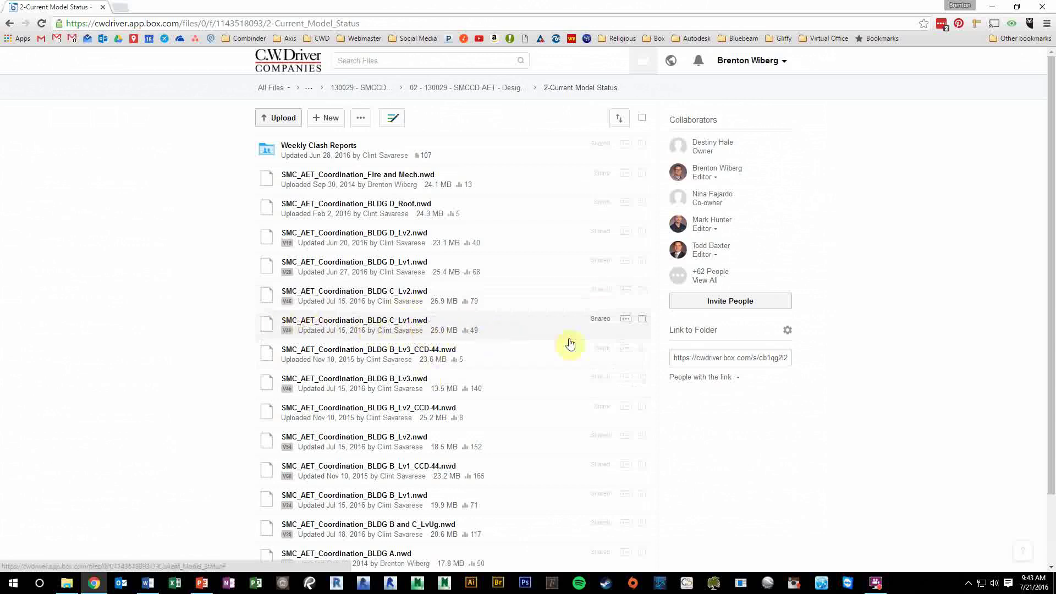
pyautogui.click(642, 318)
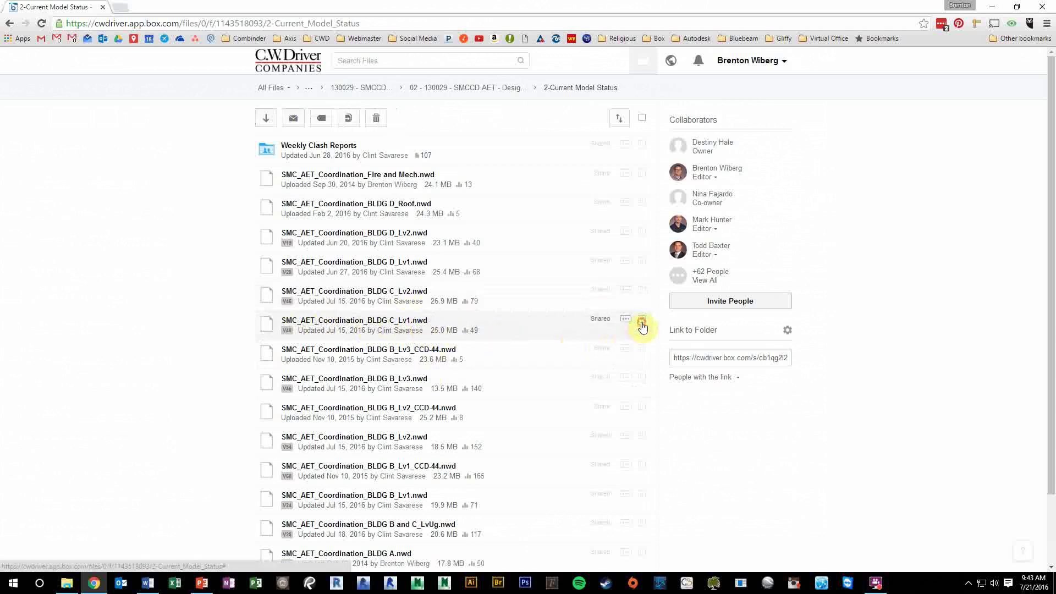
pyautogui.click(262, 126)
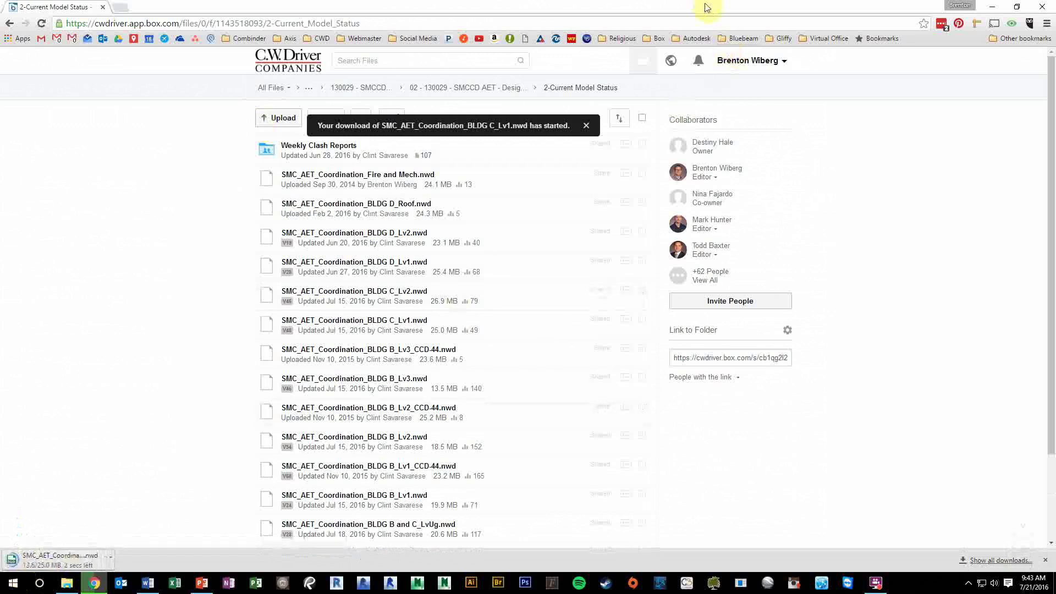
# Move SMC_AET_Coordination_BLDG C_Lv1.nwd from the Downloads folder to the desktop and open it in Navisworks Freedom
pyautogui.press('ctrl+super+Left')
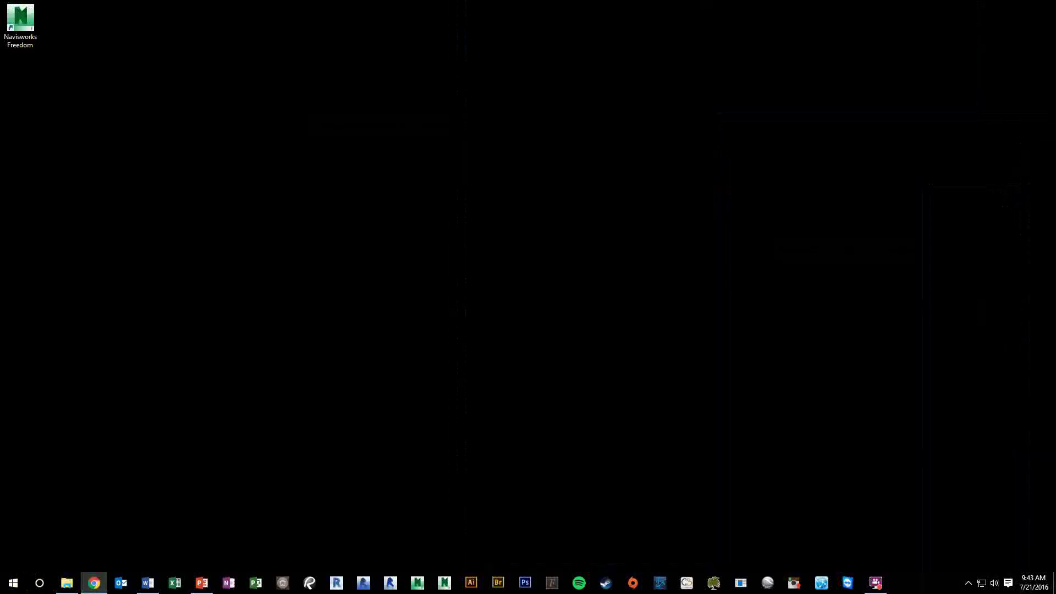
pyautogui.click(66, 583)
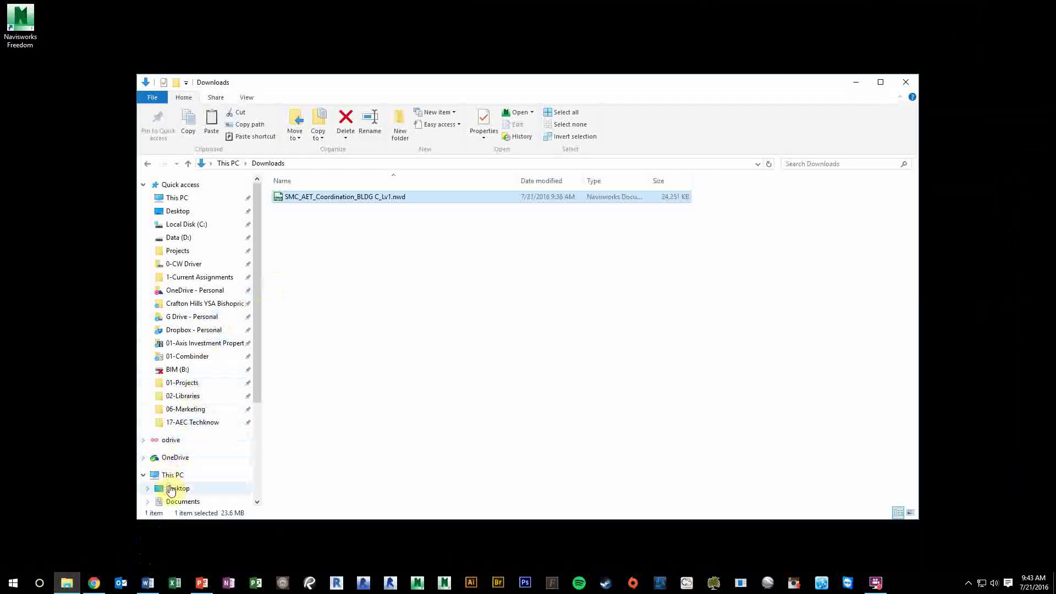
pyautogui.moveTo(254, 391); pyautogui.dragTo(255, 455)
pyautogui.click(182, 417)
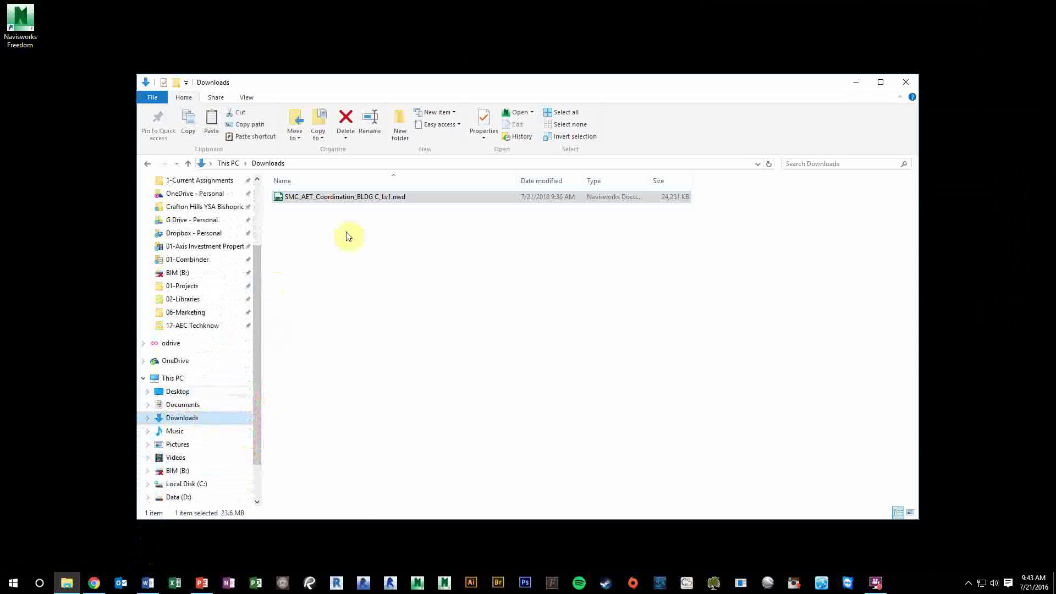
pyautogui.click(313, 200)
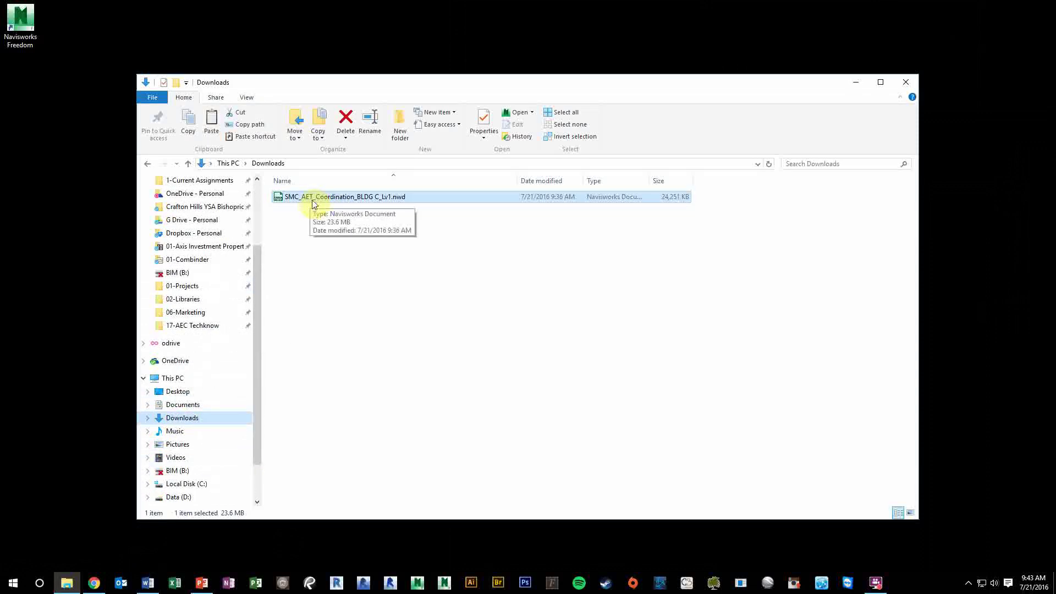
pyautogui.moveTo(356, 207); pyautogui.dragTo(31, 108)
pyautogui.click(853, 81)
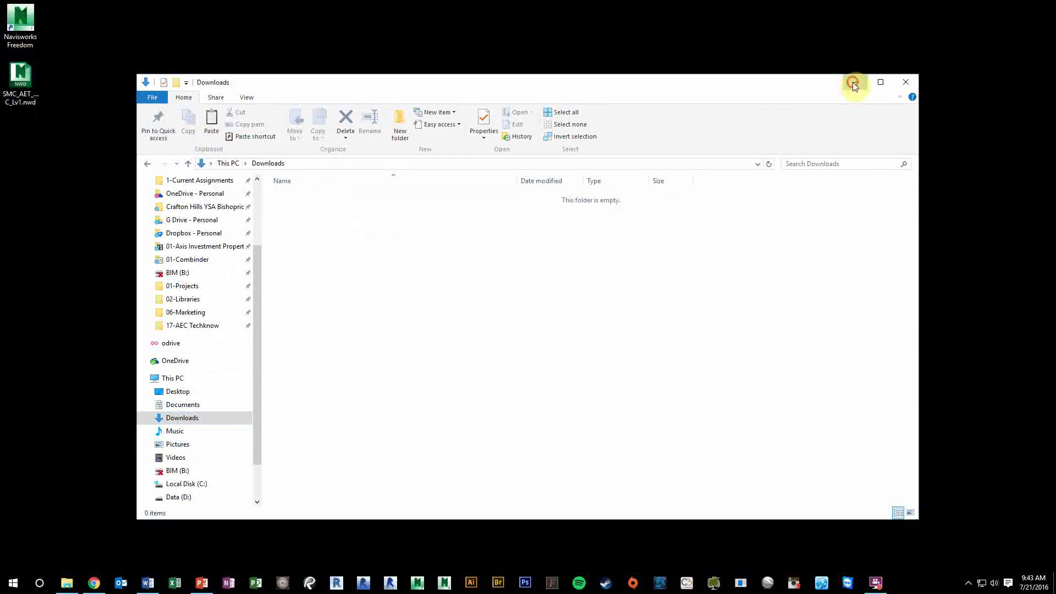
pyautogui.click(25, 87)
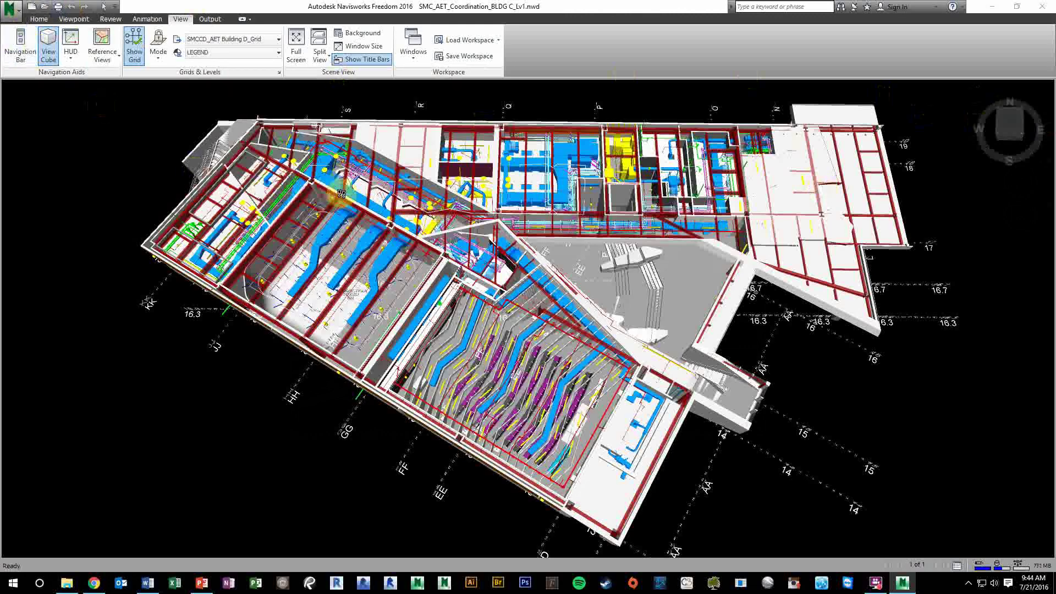
# Leave the active navigation tool and orbit the building freely with the ViewCube between overhead and low front angles
pyautogui.press('Escape')
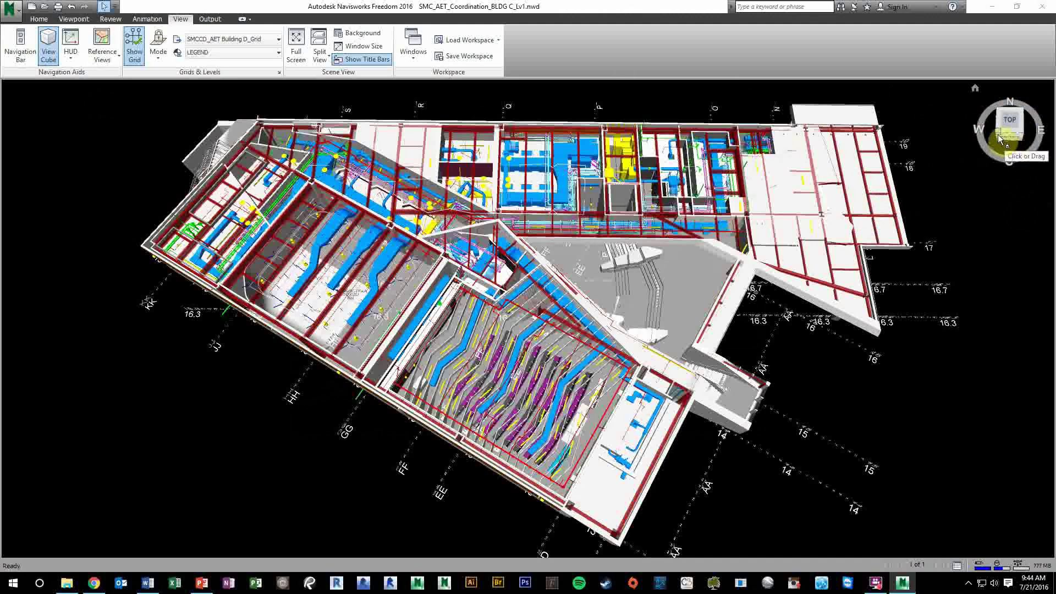
pyautogui.moveTo(1008, 133); pyautogui.dragTo(1010, 144)
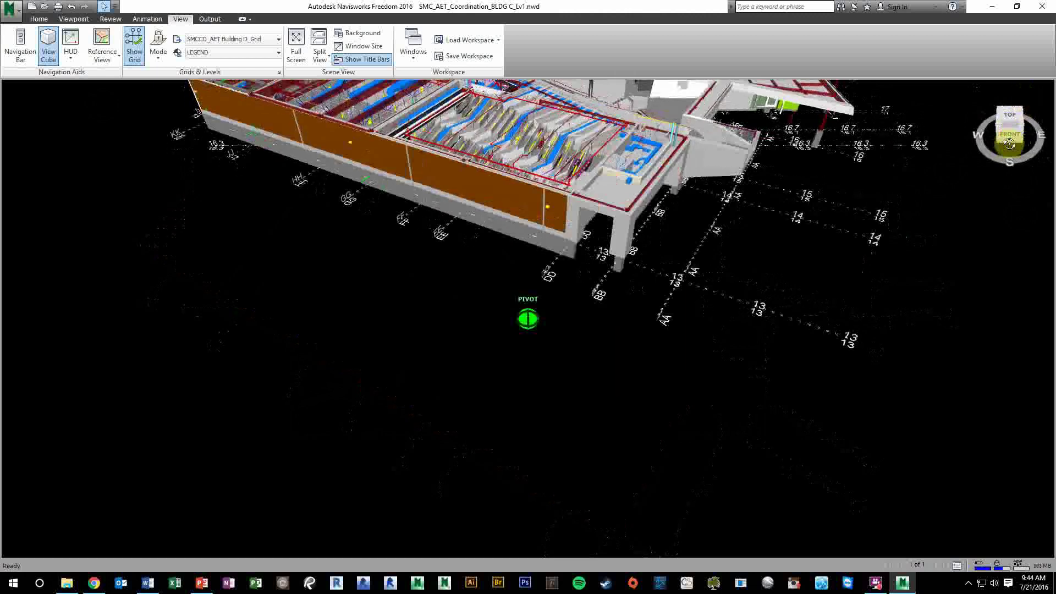
pyautogui.moveTo(1010, 144); pyautogui.dragTo(1010, 129)
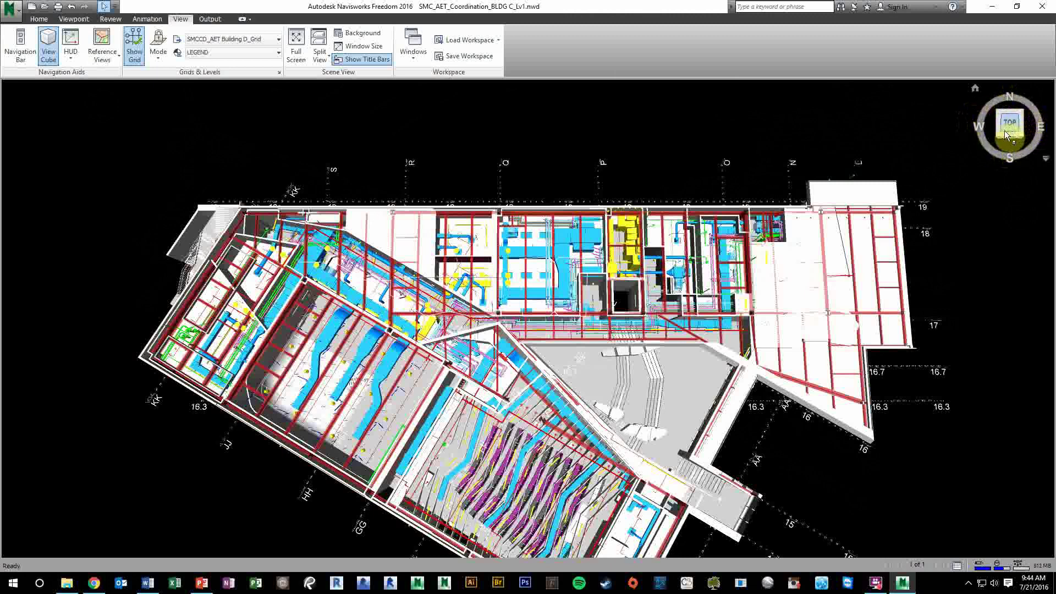
pyautogui.moveTo(1003, 133)
pyautogui.mouseDown()
pyautogui.moveTo(1015, 102)
pyautogui.moveTo(945, 141)
pyautogui.moveTo(986, 96)
pyautogui.moveTo(991, 551)
pyautogui.mouseUp()
pyautogui.moveTo(688, 156)
pyautogui.mouseDown(button='middle')
pyautogui.moveTo(633, 230)
pyautogui.moveTo(640, 298)
pyautogui.mouseUp(button='middle')
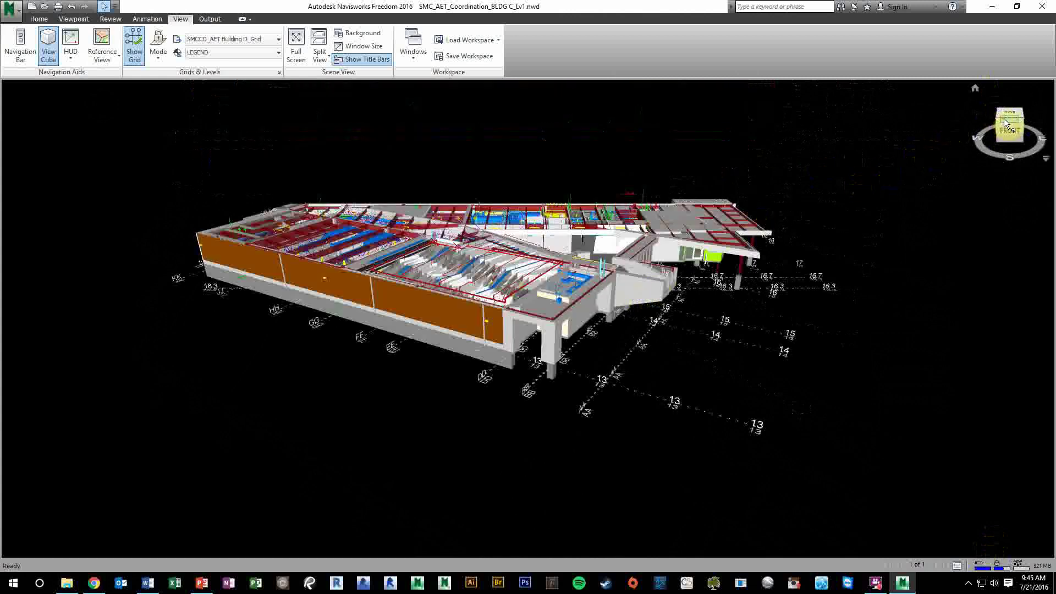
pyautogui.moveTo(1001, 117)
pyautogui.mouseDown()
pyautogui.moveTo(1023, 138)
pyautogui.moveTo(938, 147)
pyautogui.mouseUp()
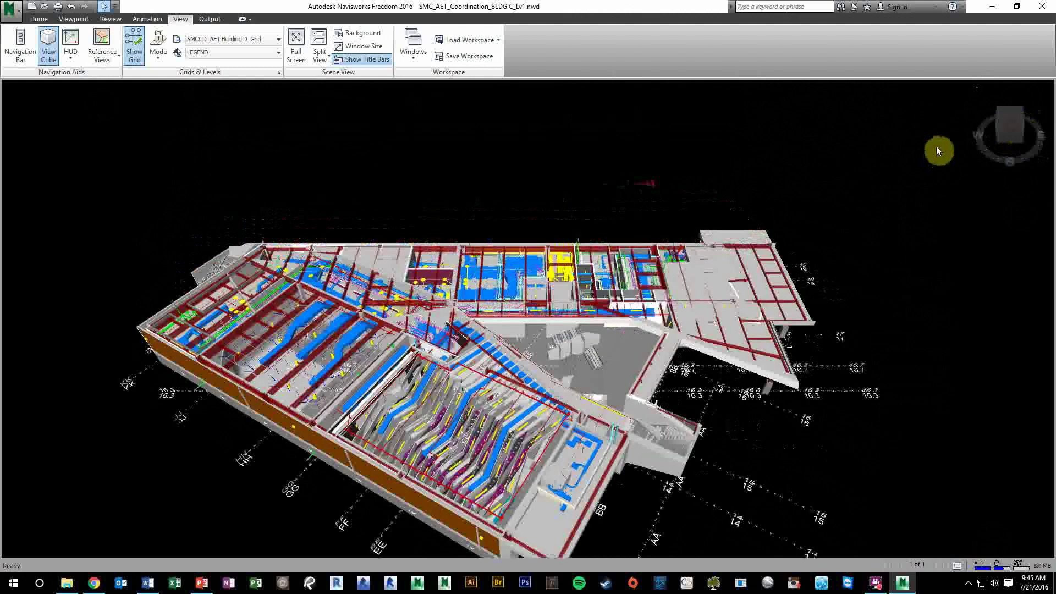
# Snap the view of the building to the top, front, left and back with the ViewCube
pyautogui.click(1010, 120)
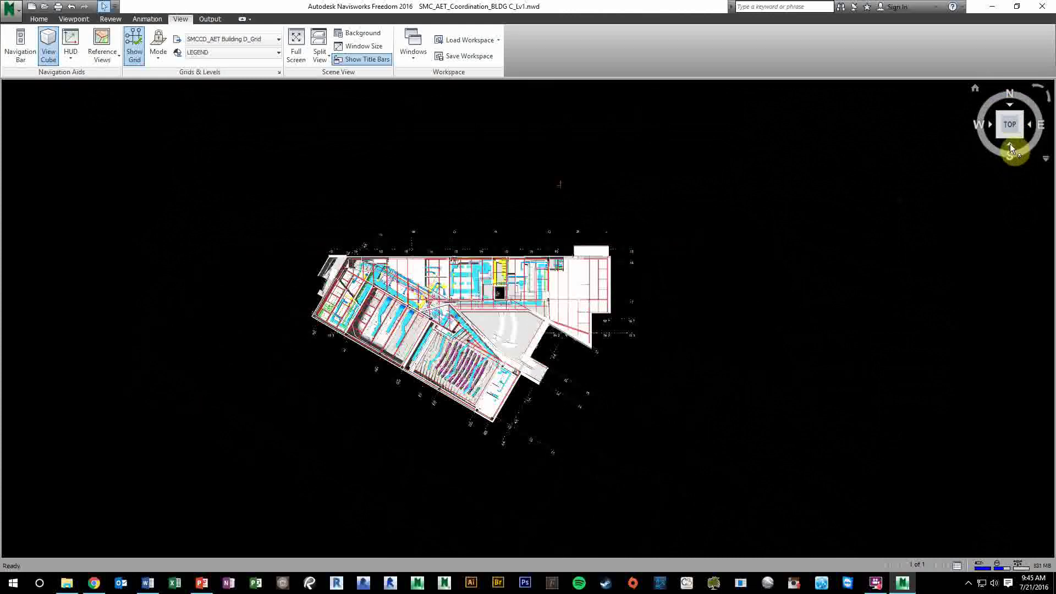
pyautogui.click(1010, 143)
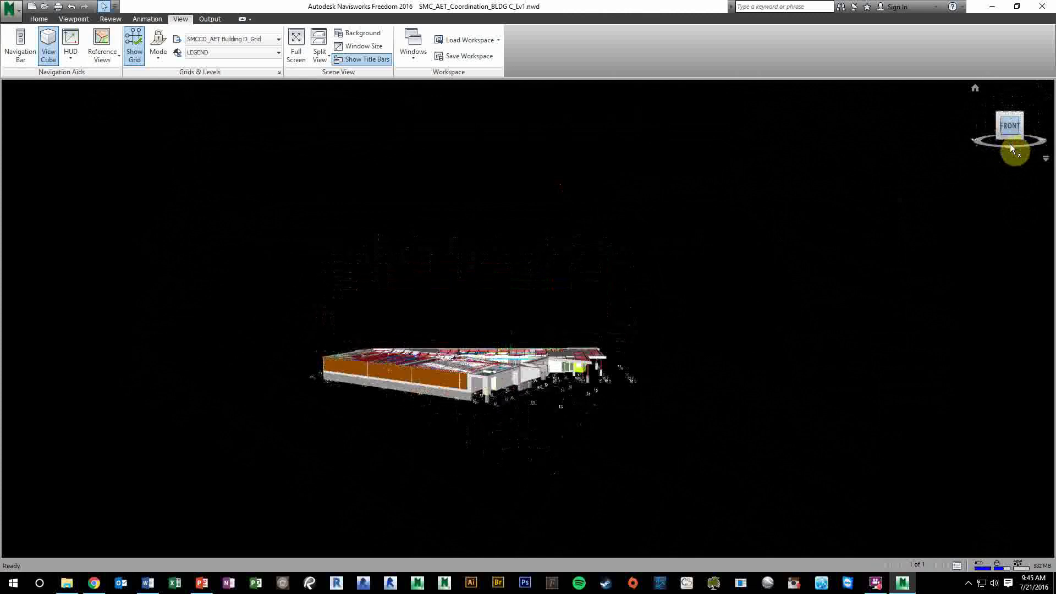
pyautogui.click(989, 124)
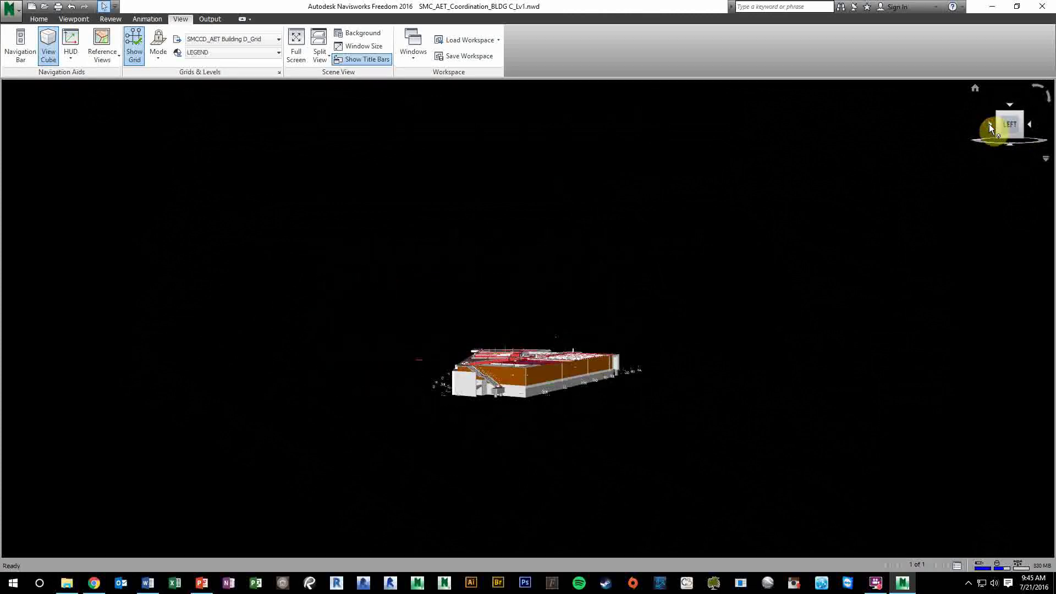
pyautogui.click(989, 123)
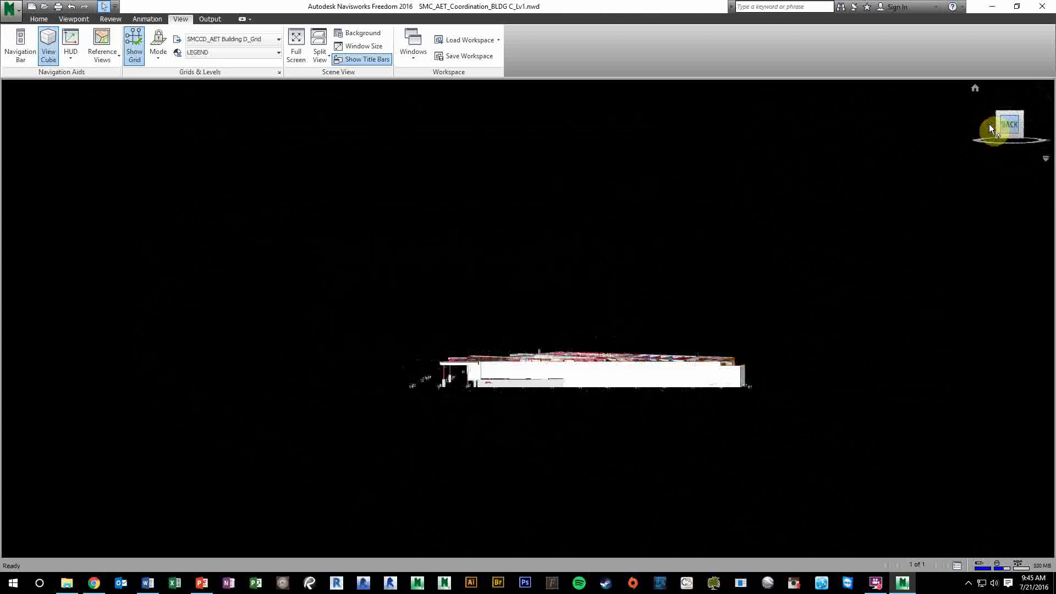
# Look at the building from the top, back and right, rotate the top view 90 degrees, and restore the home view
pyautogui.click(1010, 105)
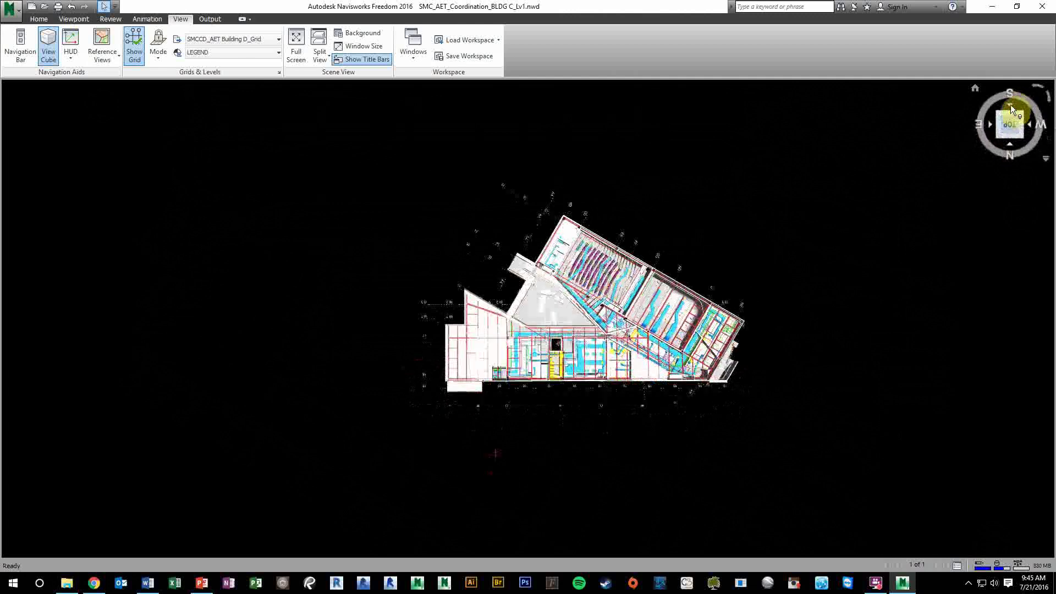
pyautogui.click(1009, 158)
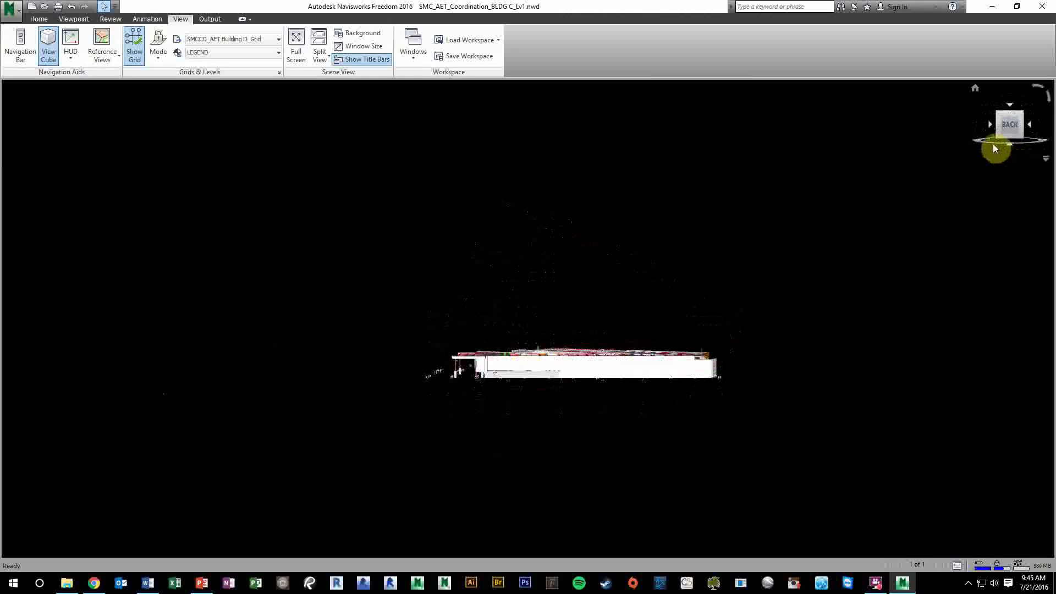
pyautogui.click(1009, 106)
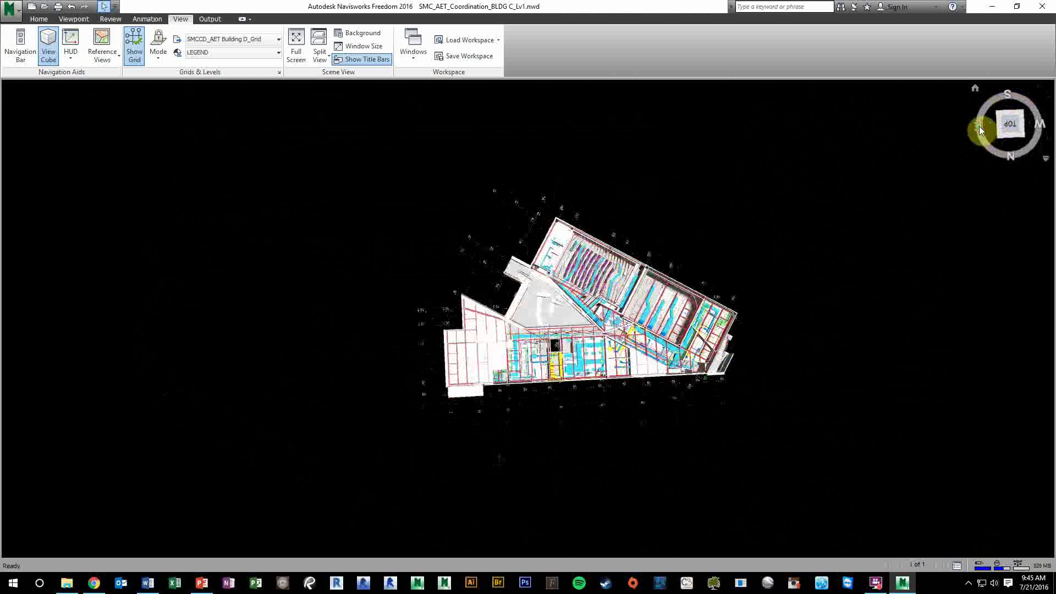
pyautogui.click(980, 128)
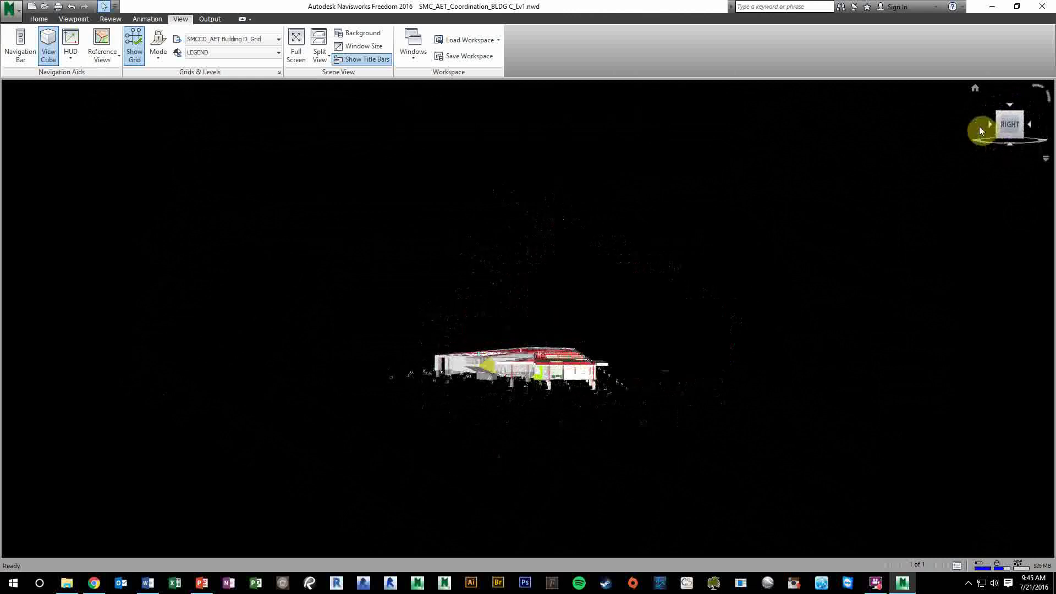
pyautogui.click(1009, 104)
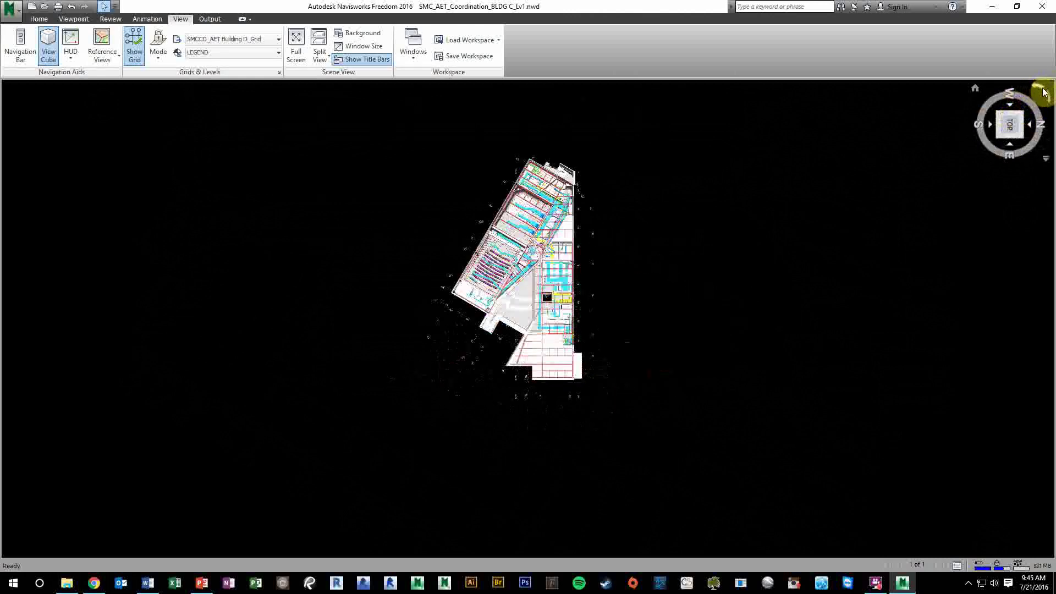
pyautogui.click(1037, 91)
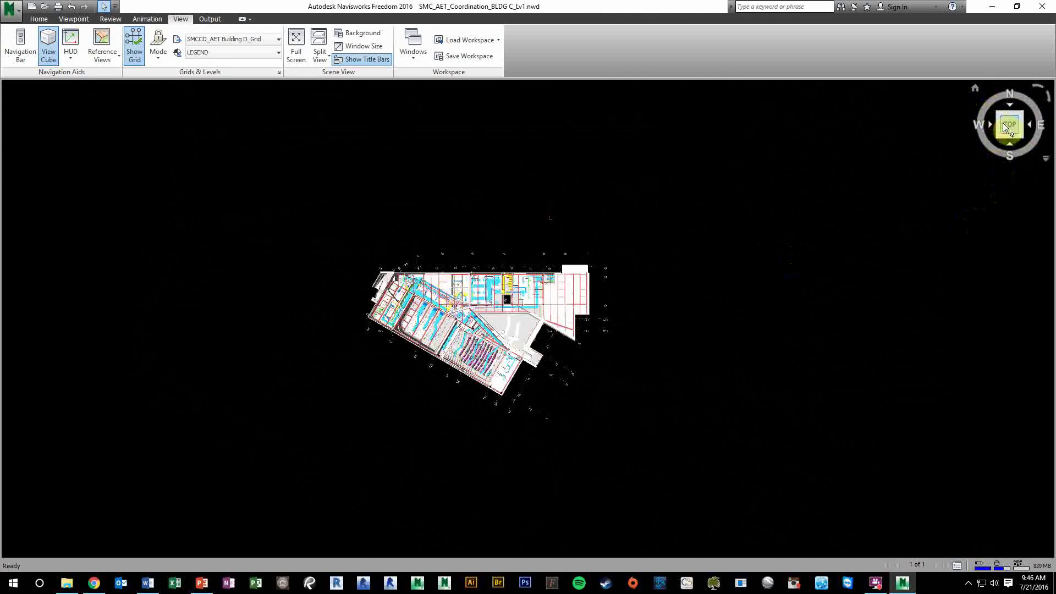
pyautogui.click(975, 89)
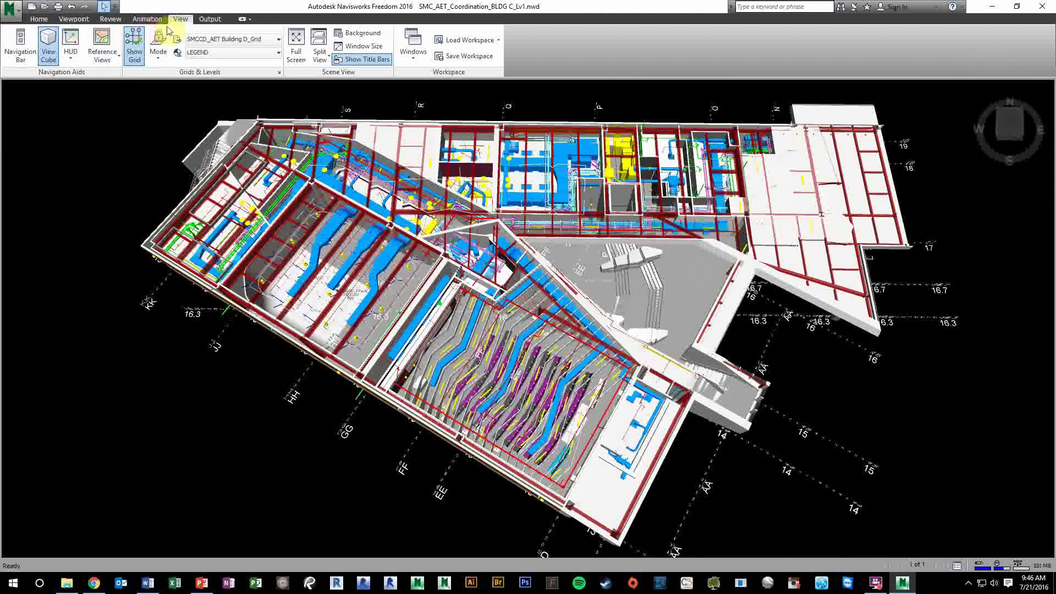
# Turn on the Orbit tool, orbit the building to inspect it from several sides, and recentre it in the view
pyautogui.click(73, 21)
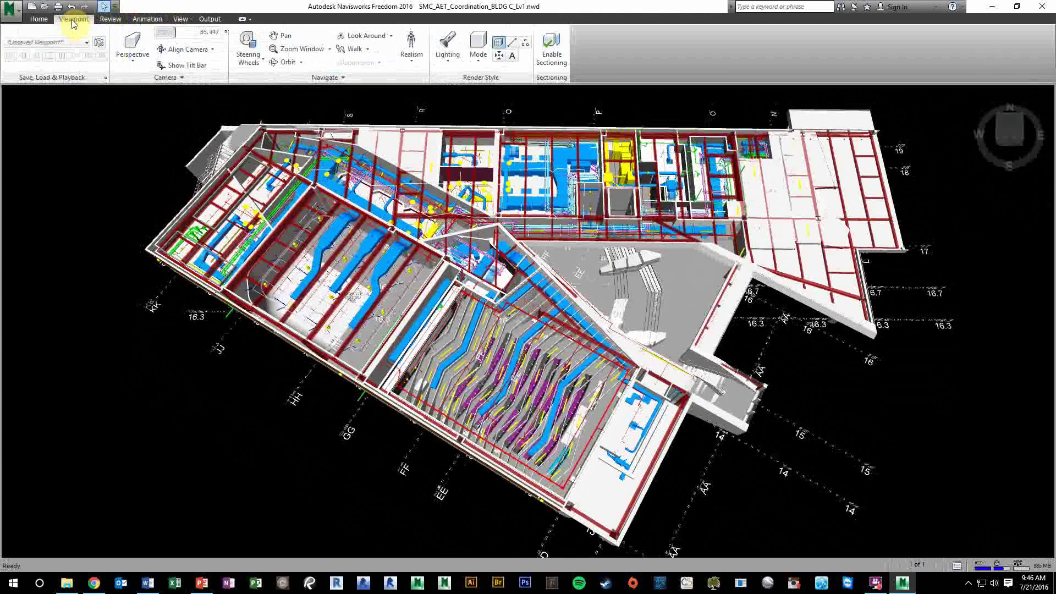
pyautogui.click(288, 63)
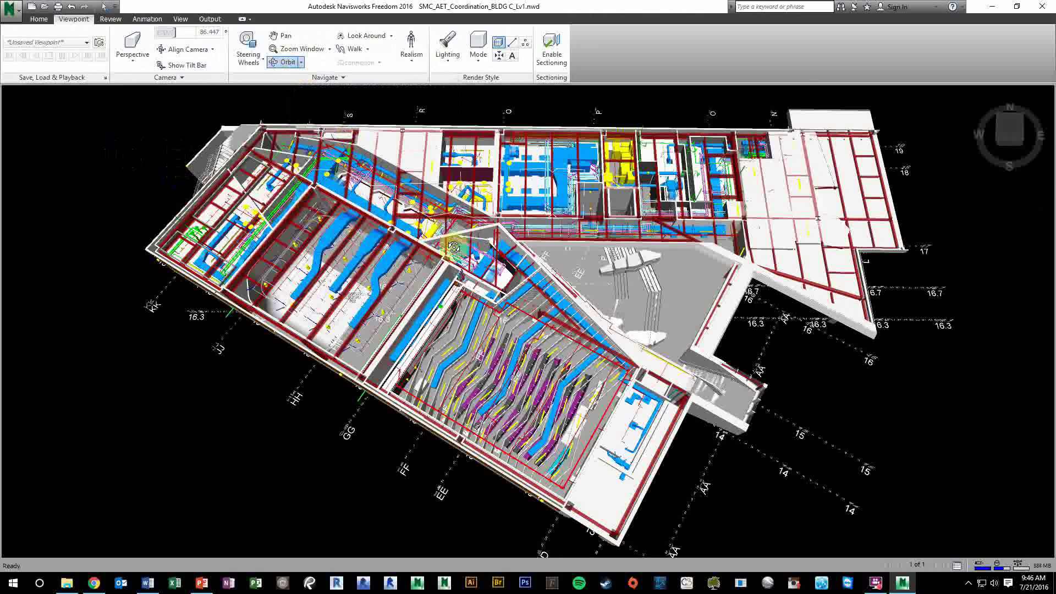
pyautogui.click(520, 279)
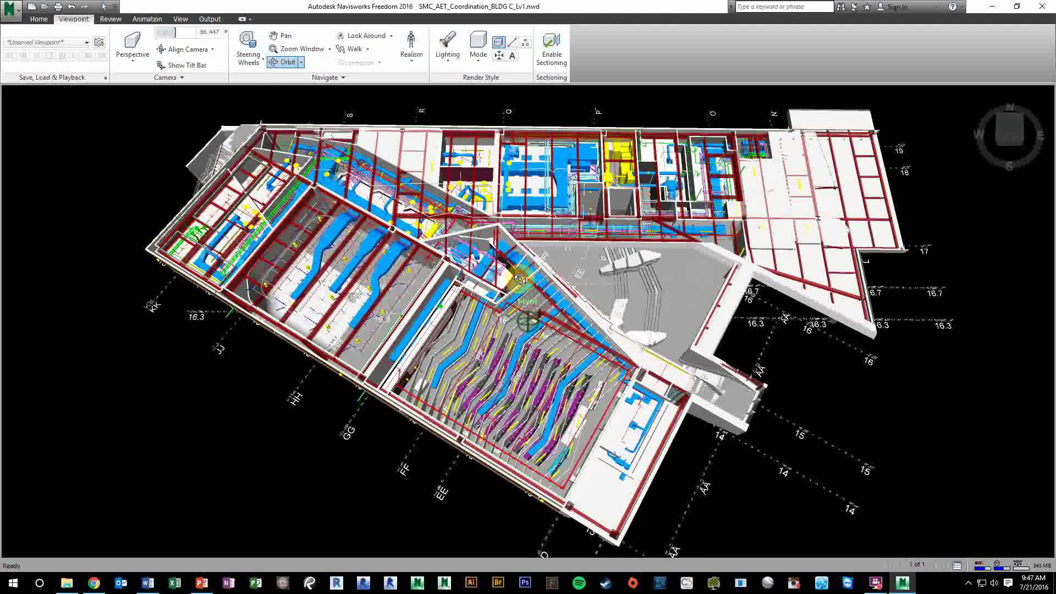
pyautogui.moveTo(521, 276); pyautogui.dragTo(559, 259)
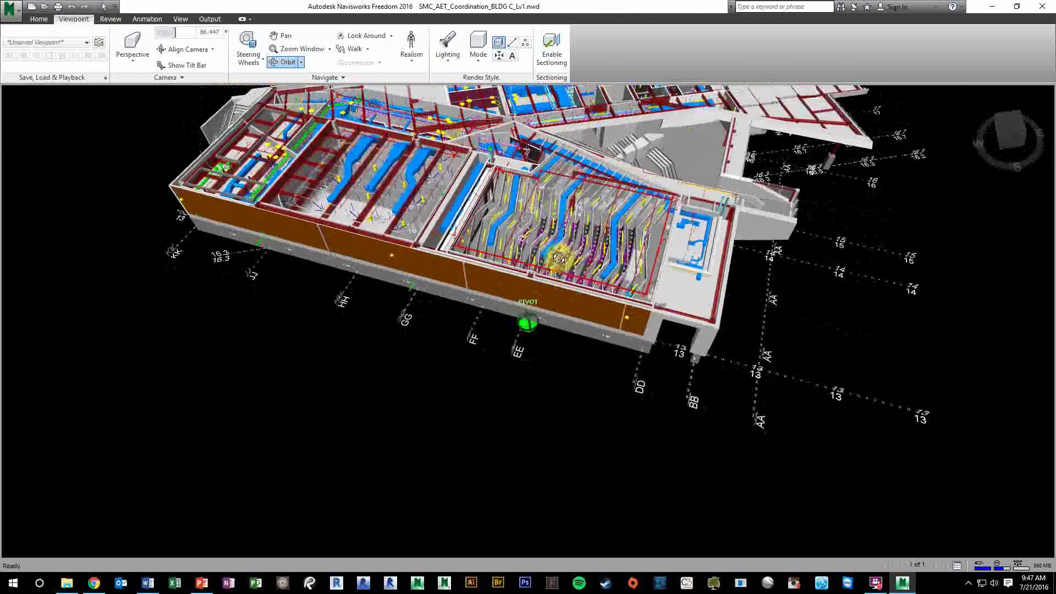
pyautogui.moveTo(558, 258)
pyautogui.mouseDown()
pyautogui.moveTo(561, 220)
pyautogui.moveTo(556, 233)
pyautogui.moveTo(511, 225)
pyautogui.moveTo(469, 372)
pyautogui.moveTo(465, 434)
pyautogui.moveTo(454, 200)
pyautogui.mouseUp()
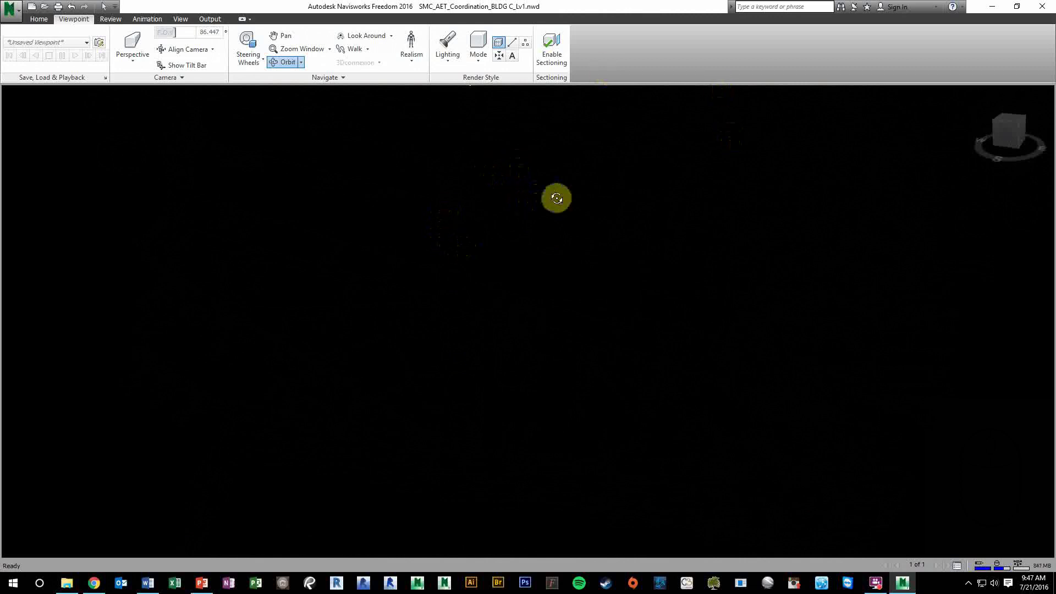
pyautogui.moveTo(514, 196)
pyautogui.mouseDown()
pyautogui.moveTo(526, 263)
pyautogui.moveTo(563, 253)
pyautogui.mouseUp()
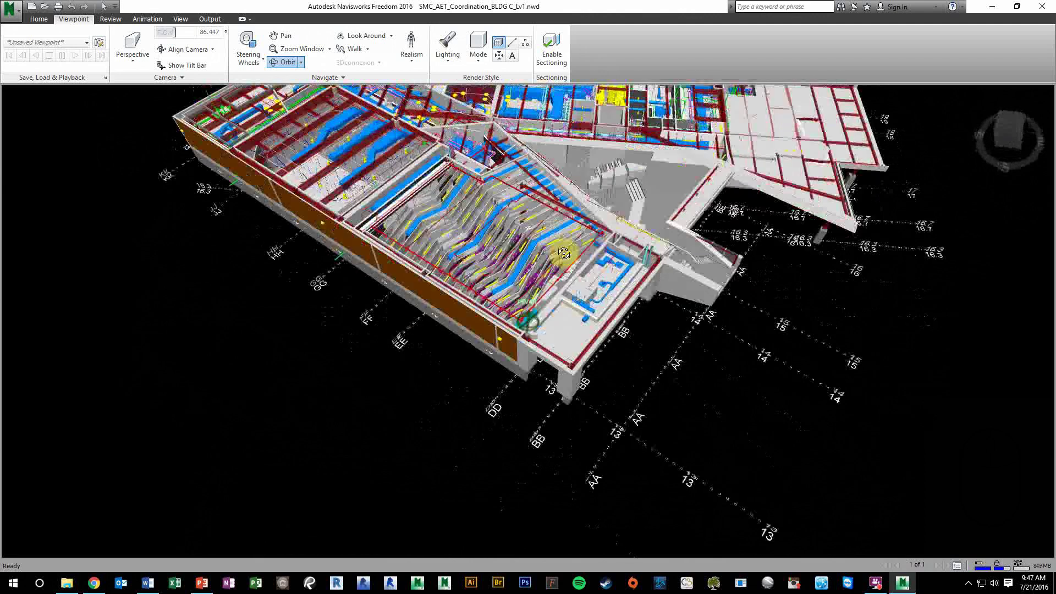
pyautogui.moveTo(564, 254); pyautogui.dragTo(529, 237)
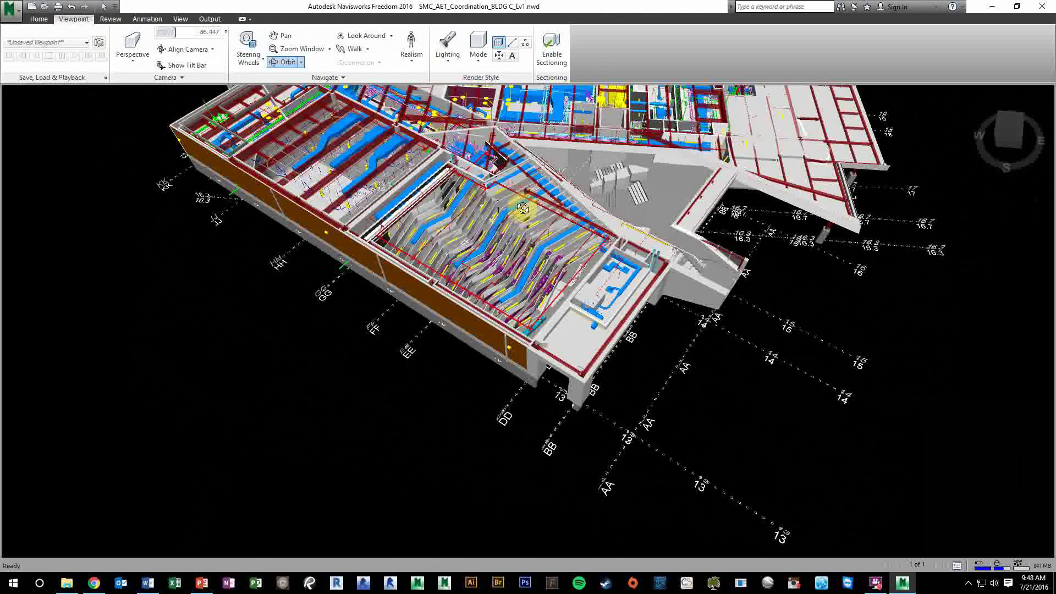
pyautogui.moveTo(522, 208); pyautogui.dragTo(565, 320, button='middle')
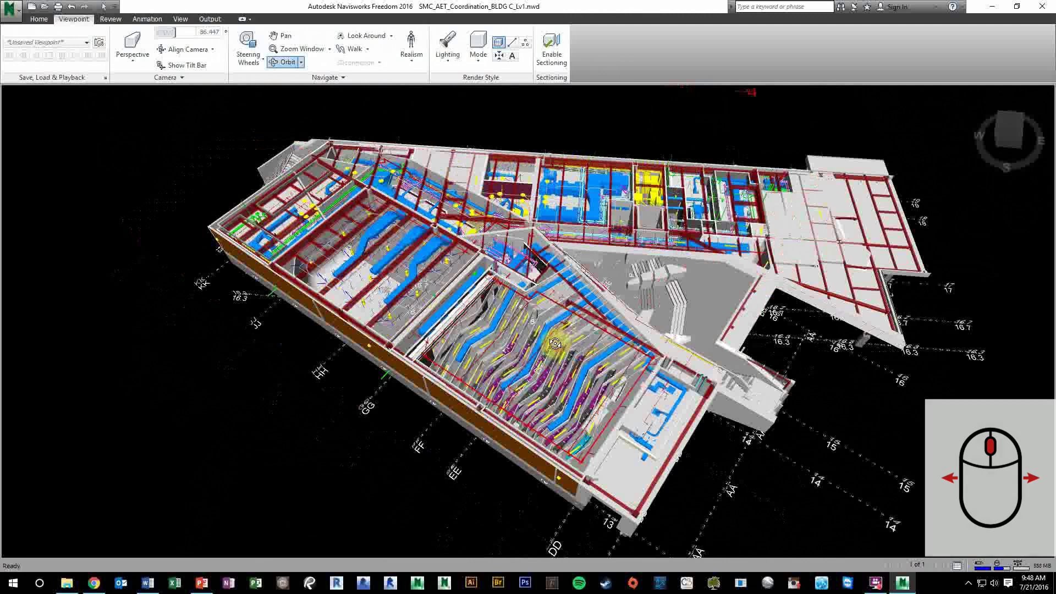
# Orbit the building to a low side angle and pan it back to the middle of the view
pyautogui.moveTo(557, 328); pyautogui.dragTo(554, 266)
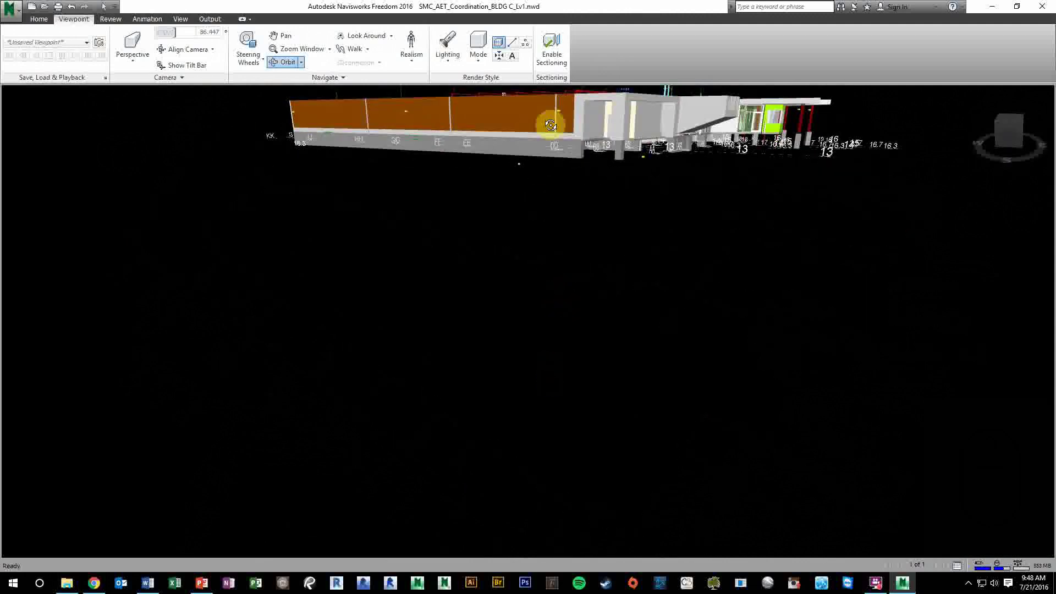
pyautogui.moveTo(553, 116); pyautogui.dragTo(553, 113, button='middle')
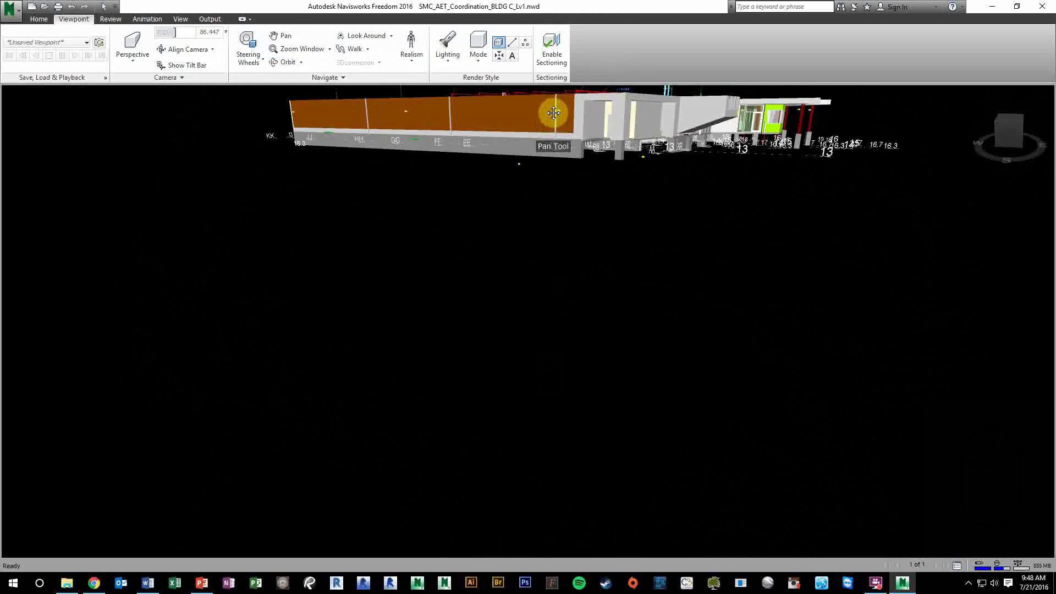
pyautogui.moveTo(553, 113); pyautogui.dragTo(545, 303, button='middle')
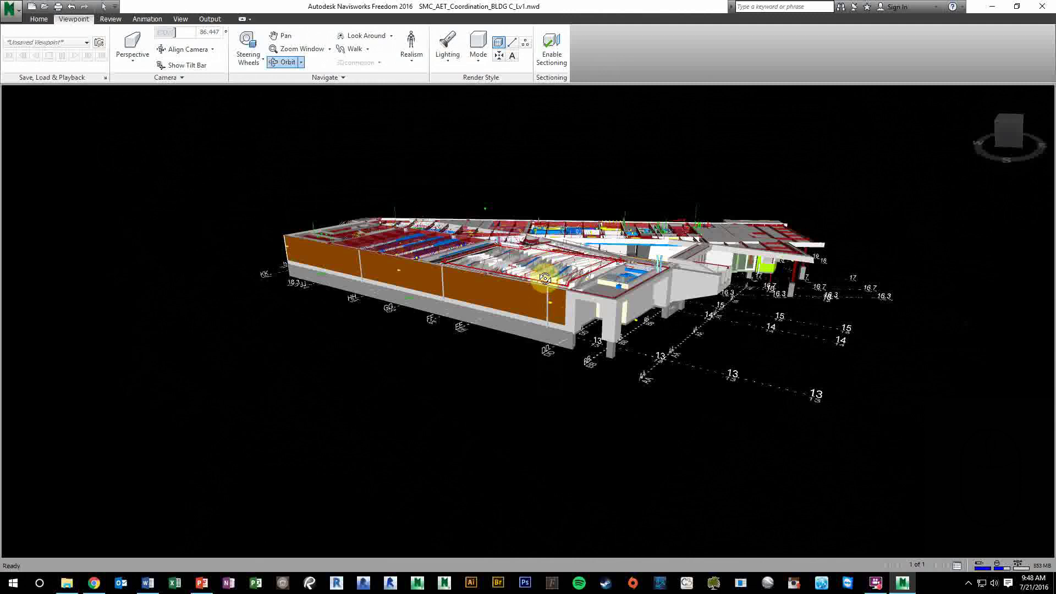
# Zoom in and out over the auditorium corner of the building to view its piping close up and from a distance
pyautogui.scroll(5, 545, 278)
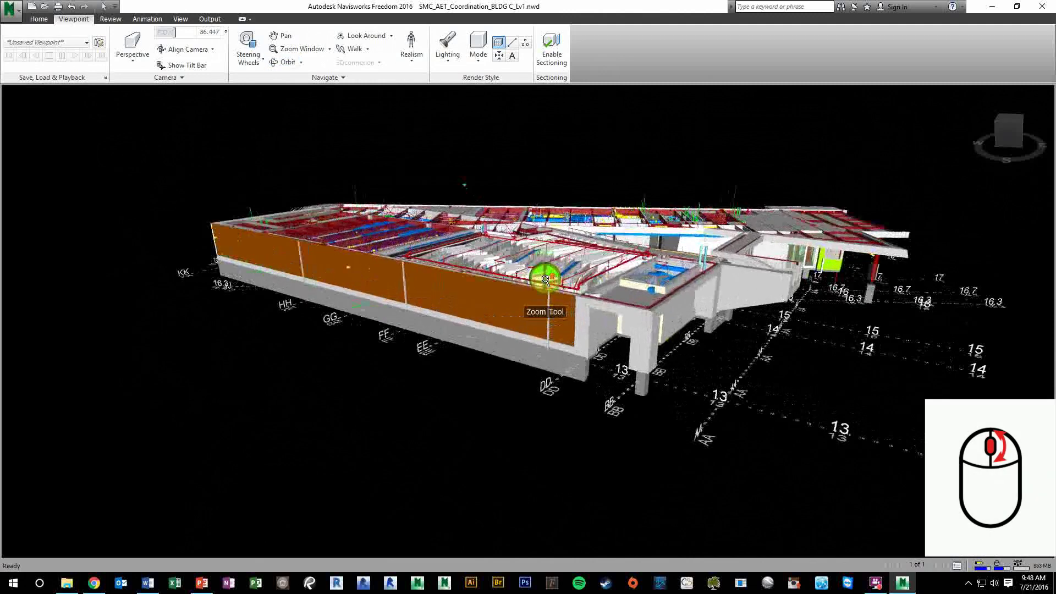
pyautogui.scroll(3, 545, 279)
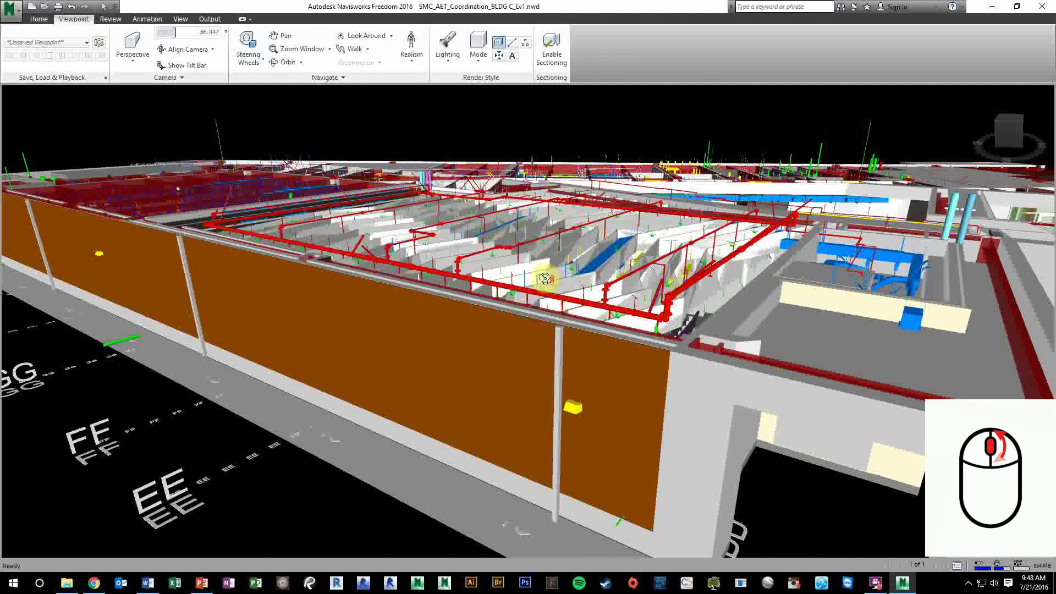
pyautogui.scroll(3, 545, 279)
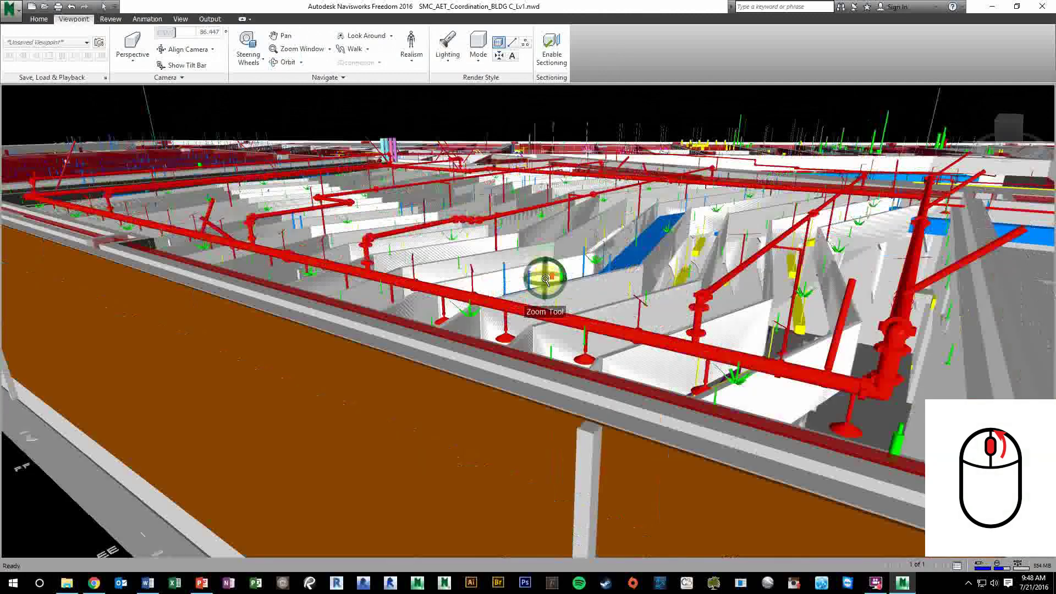
pyautogui.scroll(-5, 545, 279)
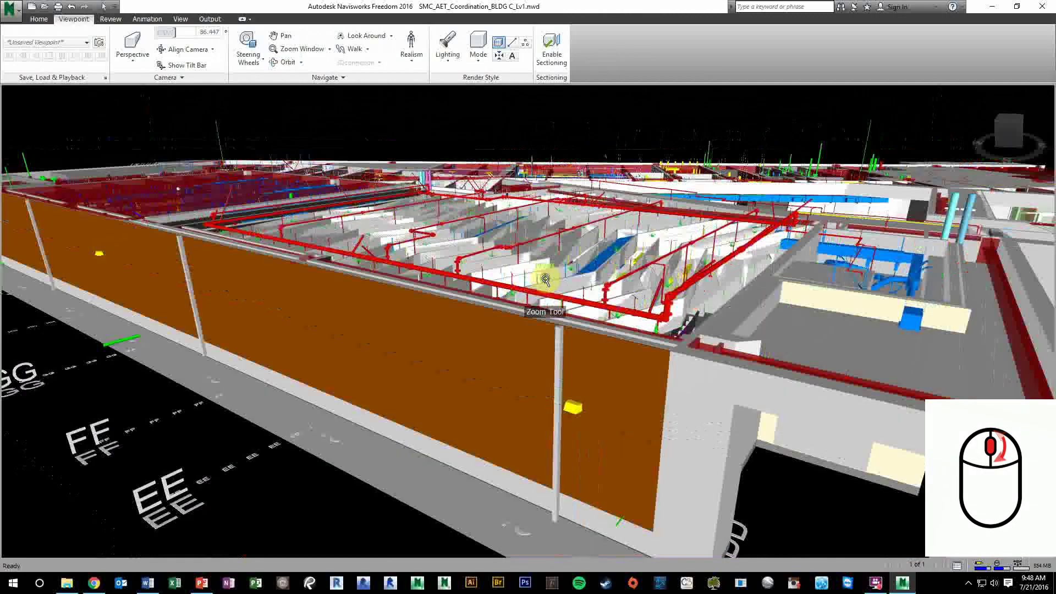
pyautogui.scroll(-2, 545, 278)
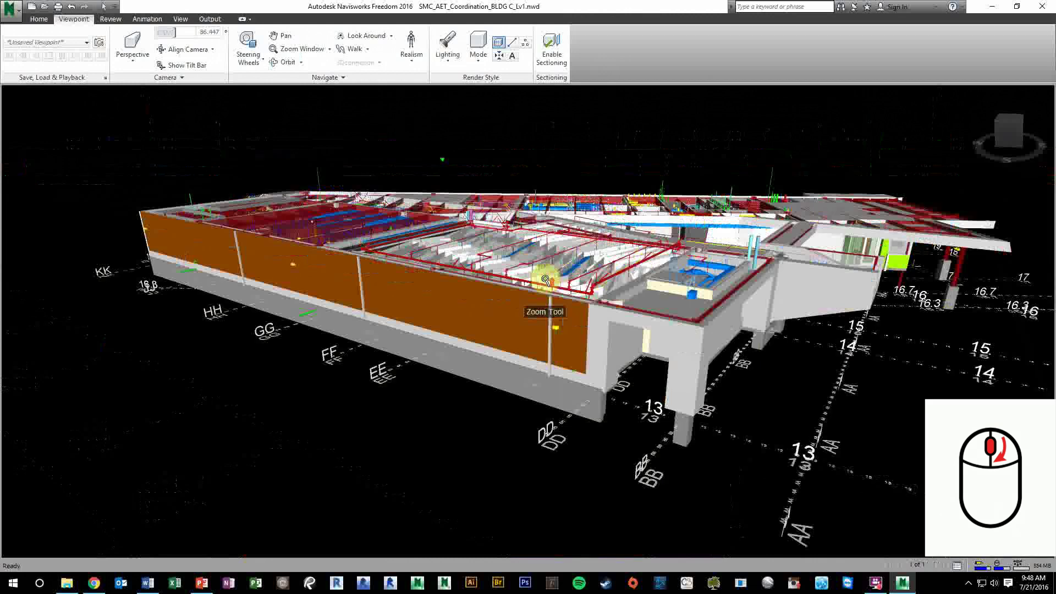
pyautogui.scroll(3, 545, 278)
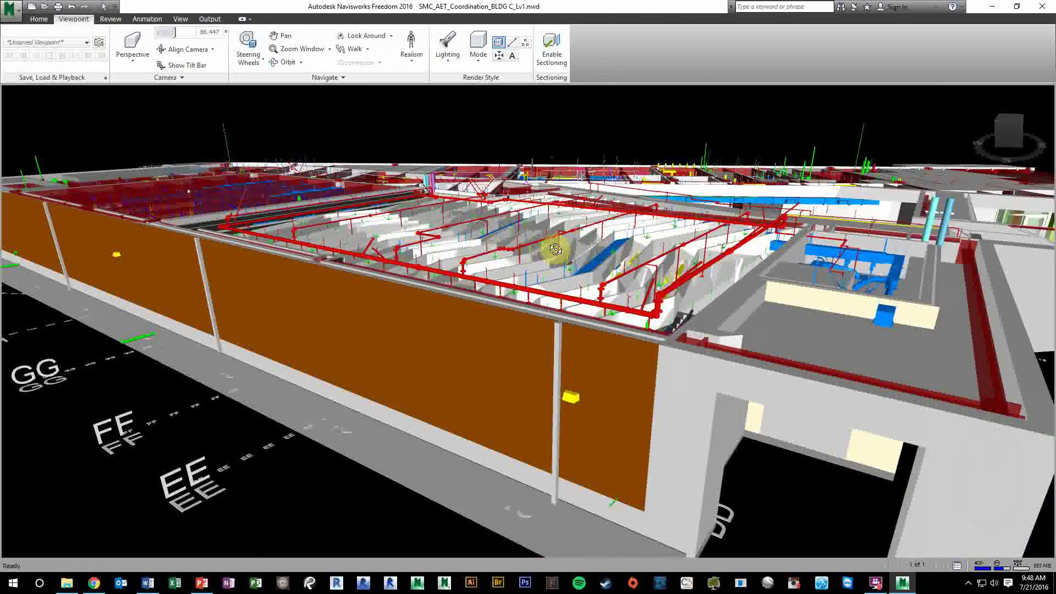
# Orbit around the auditorium and zoom in between the ceiling baffles to the rows of purple and black seats
pyautogui.moveTo(556, 249); pyautogui.dragTo(561, 263, button='middle')
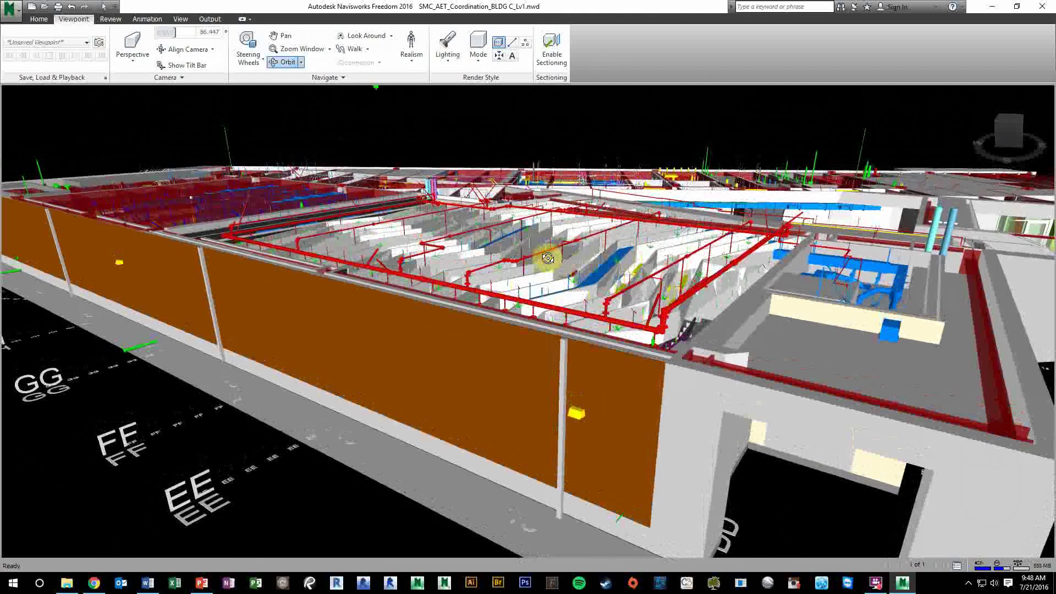
pyautogui.moveTo(556, 257); pyautogui.dragTo(566, 267)
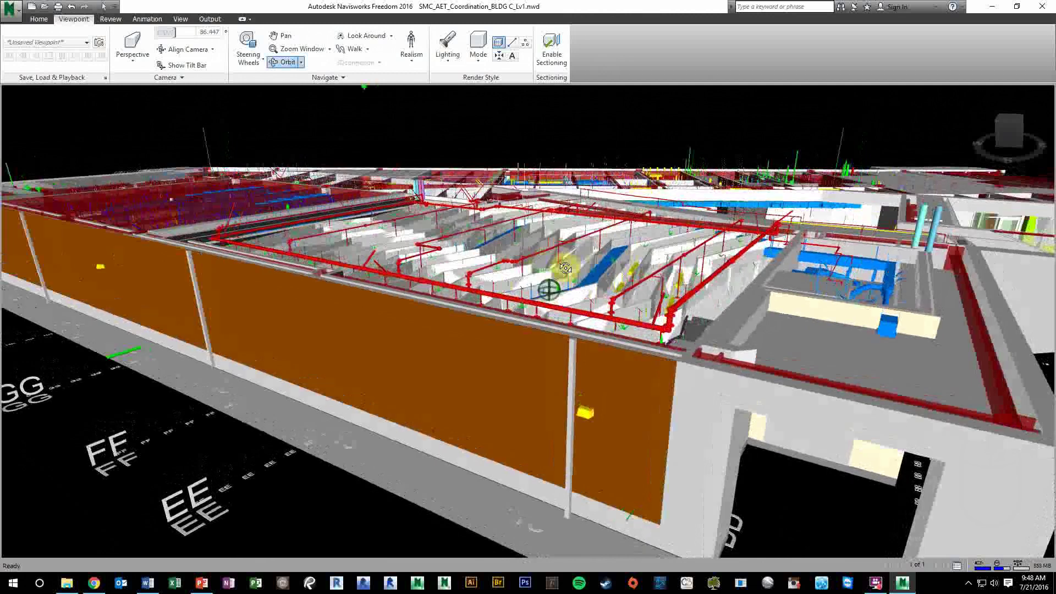
pyautogui.moveTo(565, 268)
pyautogui.mouseDown()
pyautogui.moveTo(715, 269)
pyautogui.moveTo(425, 264)
pyautogui.moveTo(583, 294)
pyautogui.mouseUp()
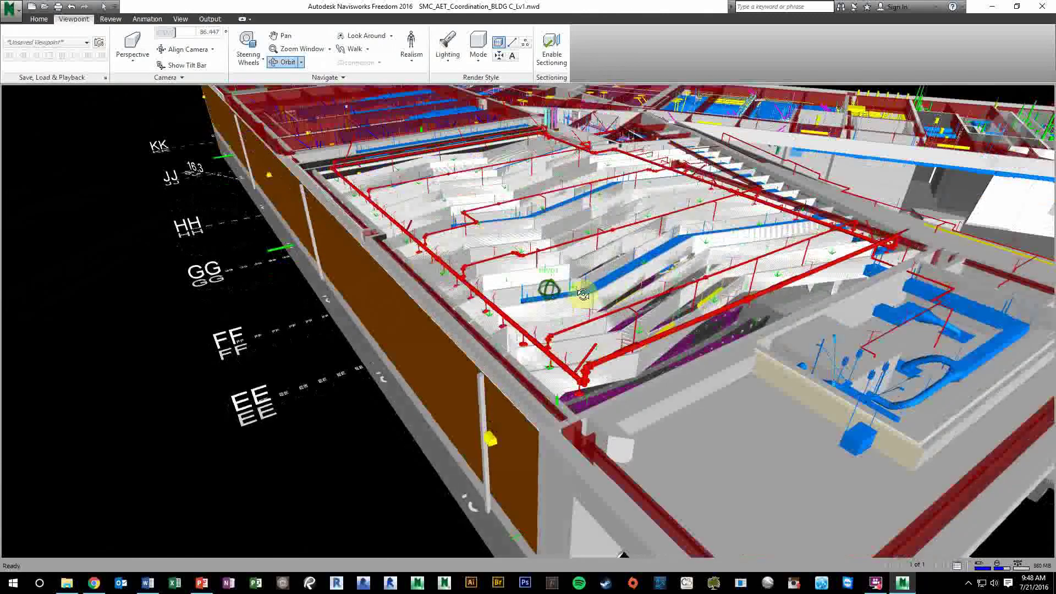
pyautogui.scroll(5, 583, 294)
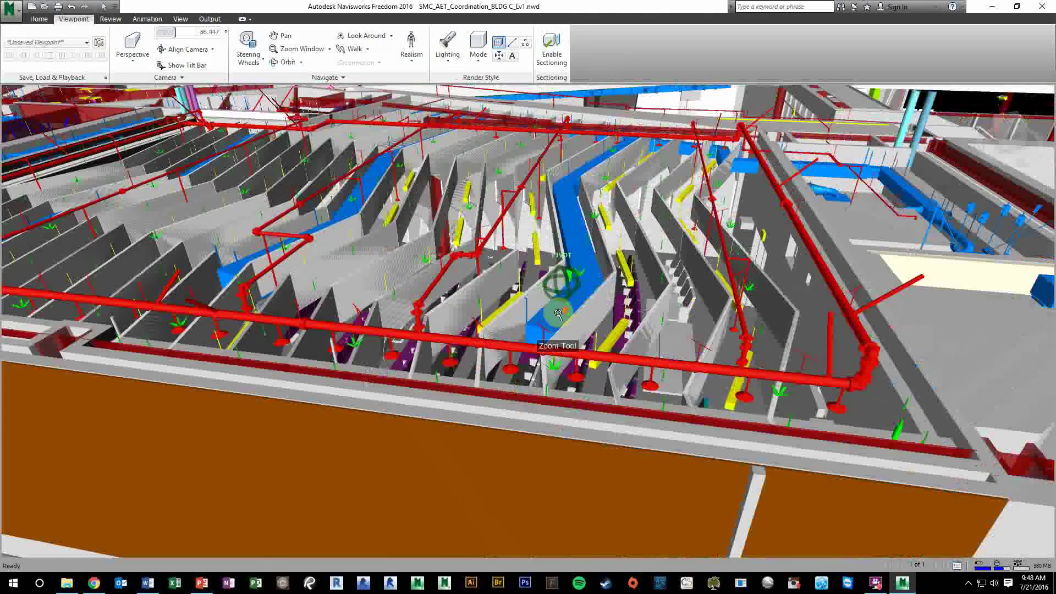
pyautogui.scroll(4, 559, 314)
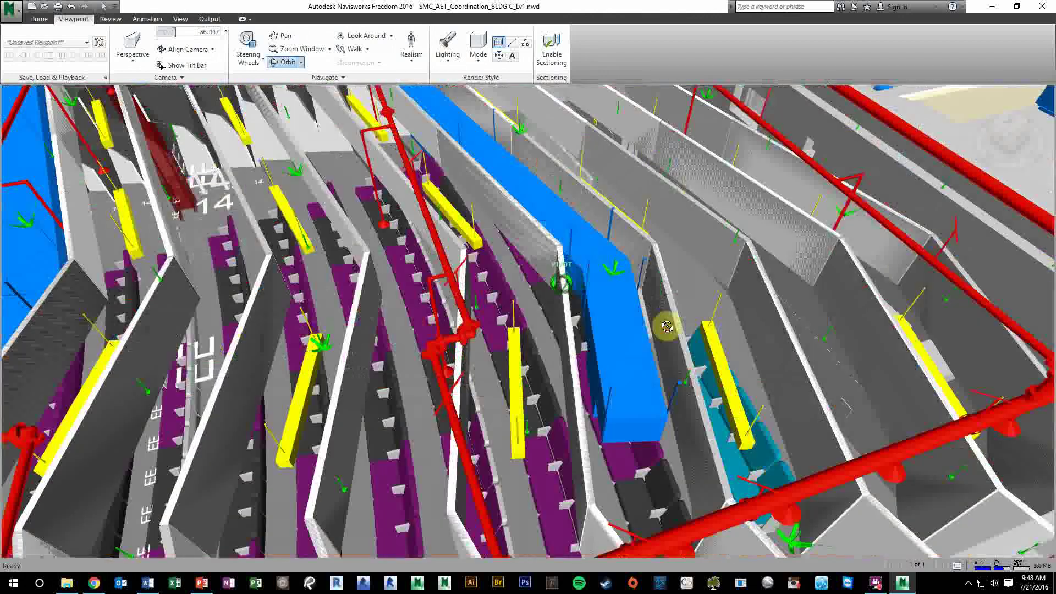
pyautogui.scroll(5, 433, 277)
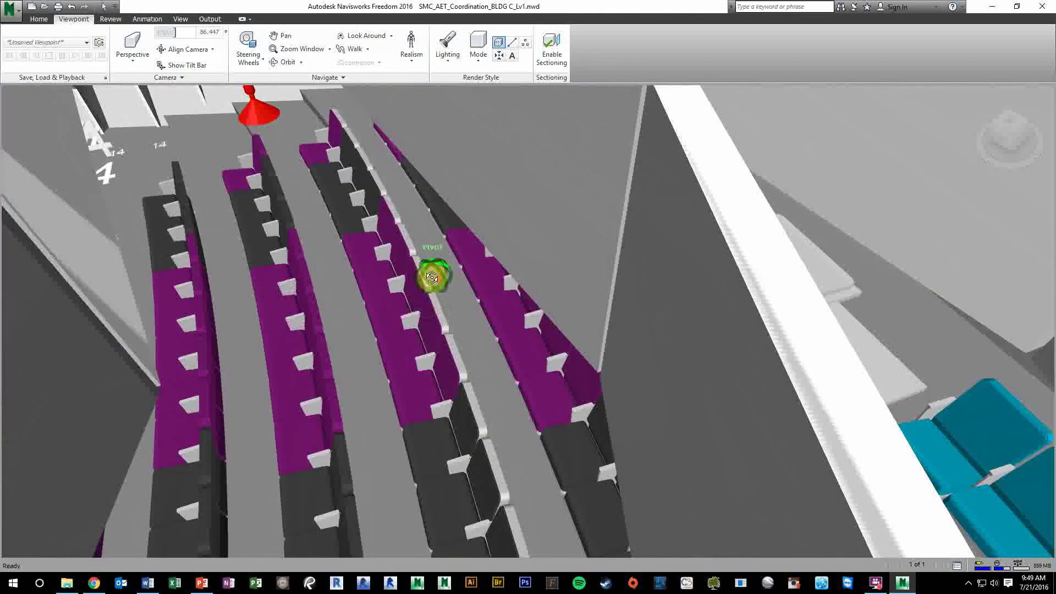
pyautogui.moveTo(432, 277); pyautogui.dragTo(556, 236)
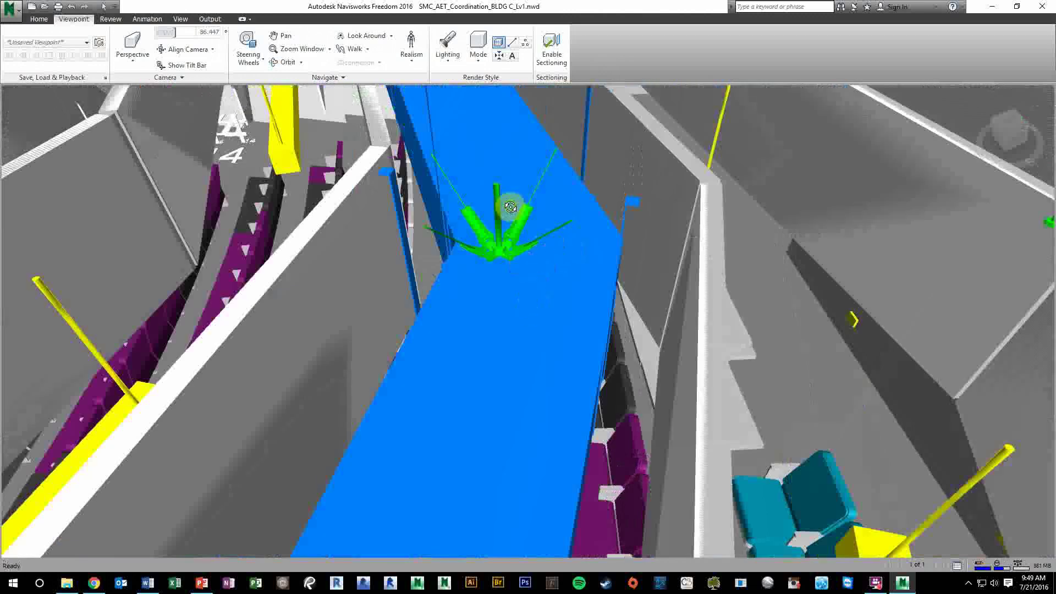
# Inspect the blue duct above the auditorium seats from close up and zoom back out to the whole auditorium
pyautogui.moveTo(510, 207); pyautogui.dragTo(411, 182)
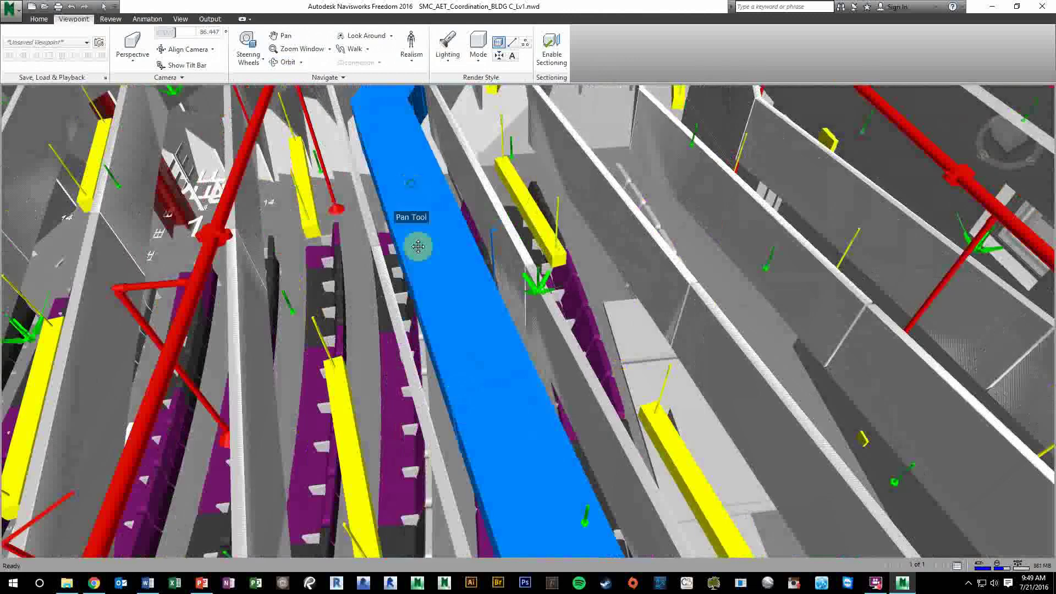
pyautogui.keyDown('shift'); pyautogui.moveTo(418, 246); pyautogui.dragTo(437, 323, button='middle'); pyautogui.keyUp('shift')
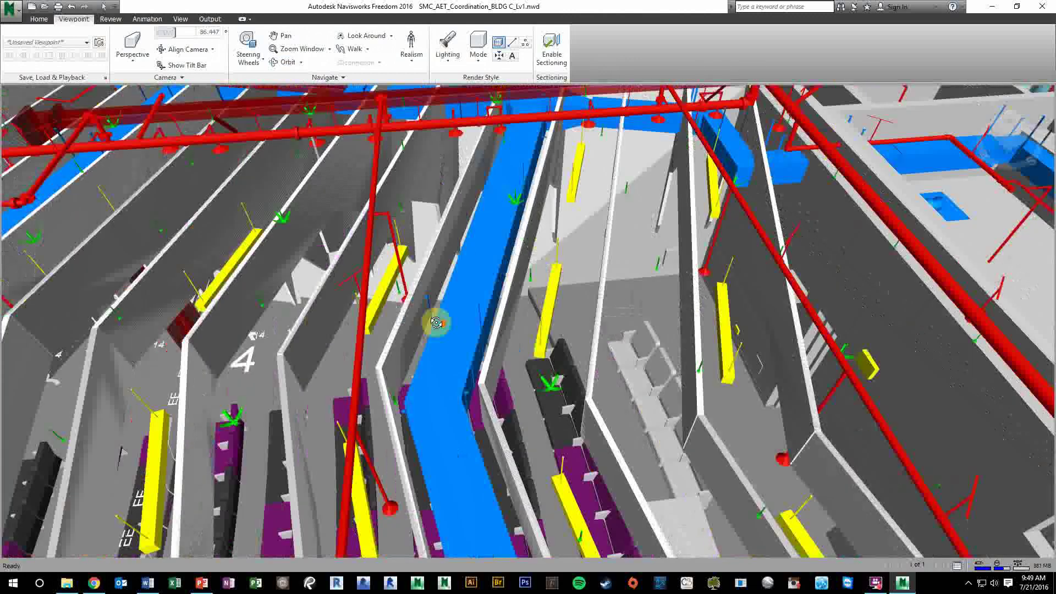
pyautogui.scroll(3, 581, 284)
pyautogui.scroll(3, 581, 284)
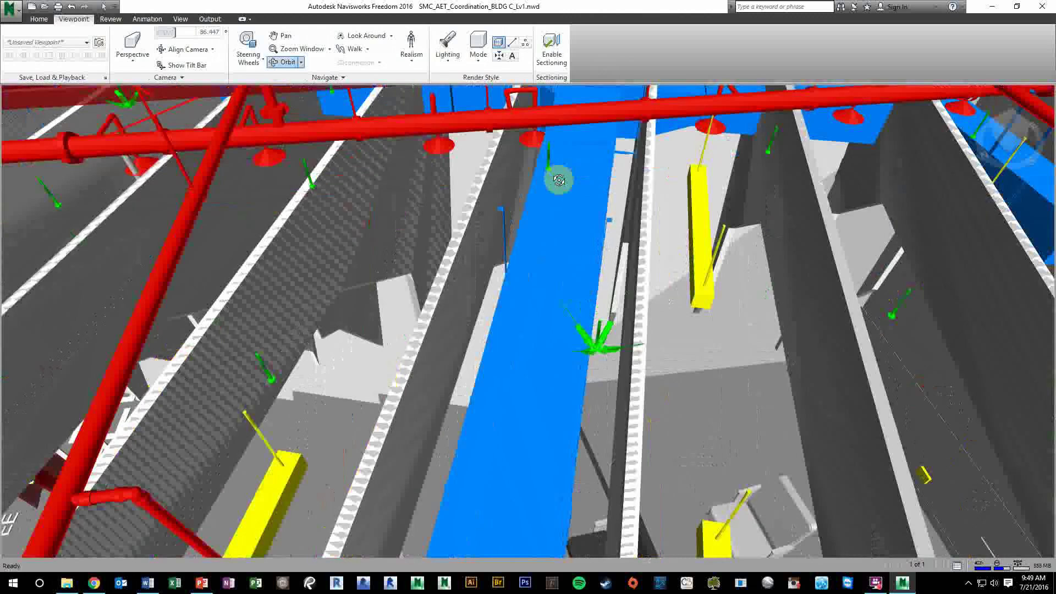
pyautogui.scroll(-3, 534, 270)
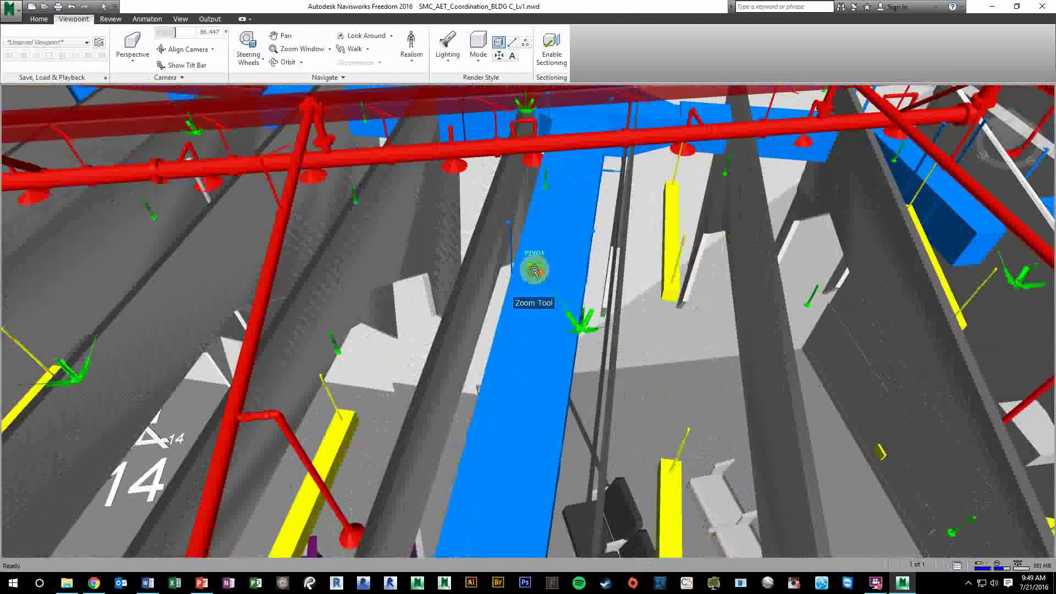
pyautogui.scroll(-3, 533, 270)
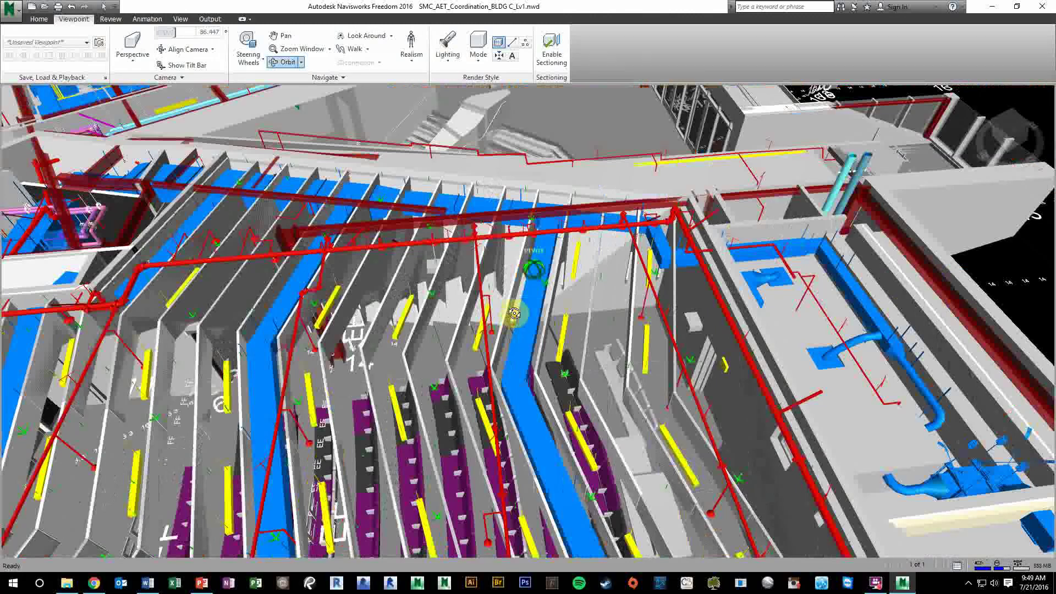
pyautogui.scroll(-3, 534, 281)
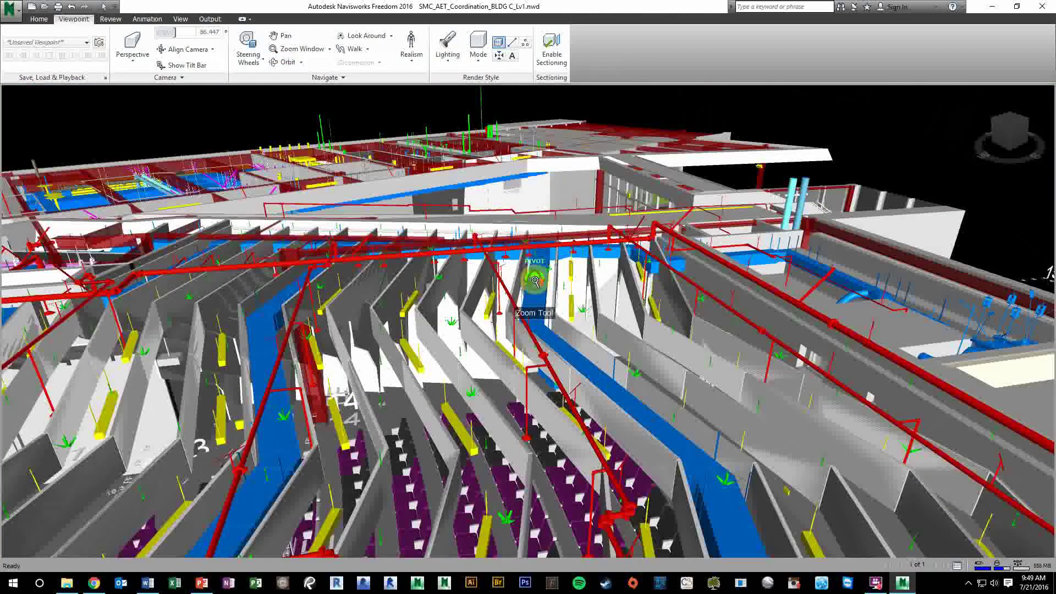
pyautogui.scroll(-3, 534, 282)
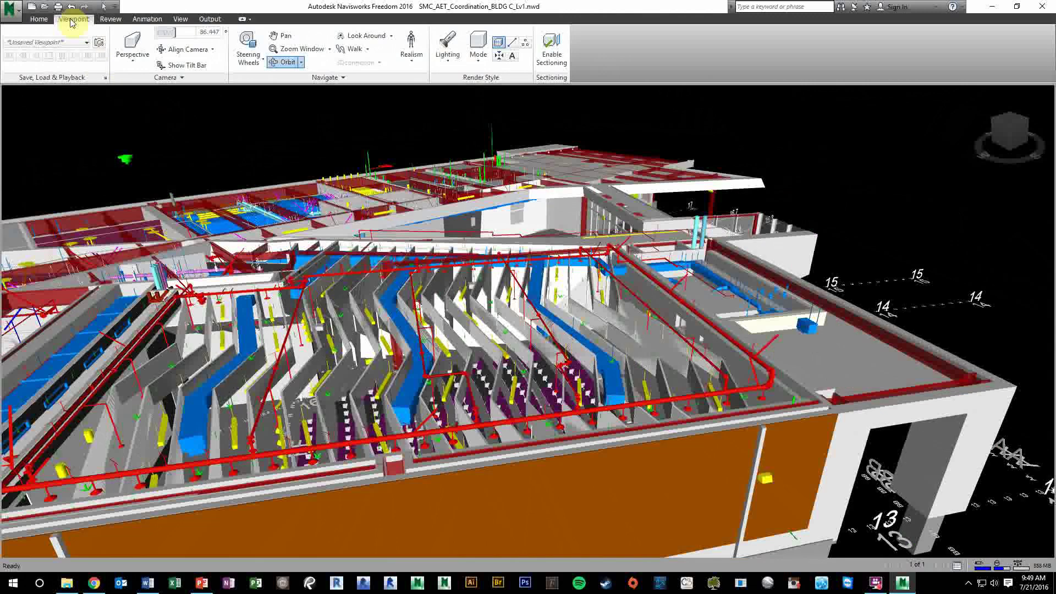
# Turn on the Walk tool, walk forward over the auditorium towards the open lobby, and turn the view to both sides
pyautogui.click(351, 51)
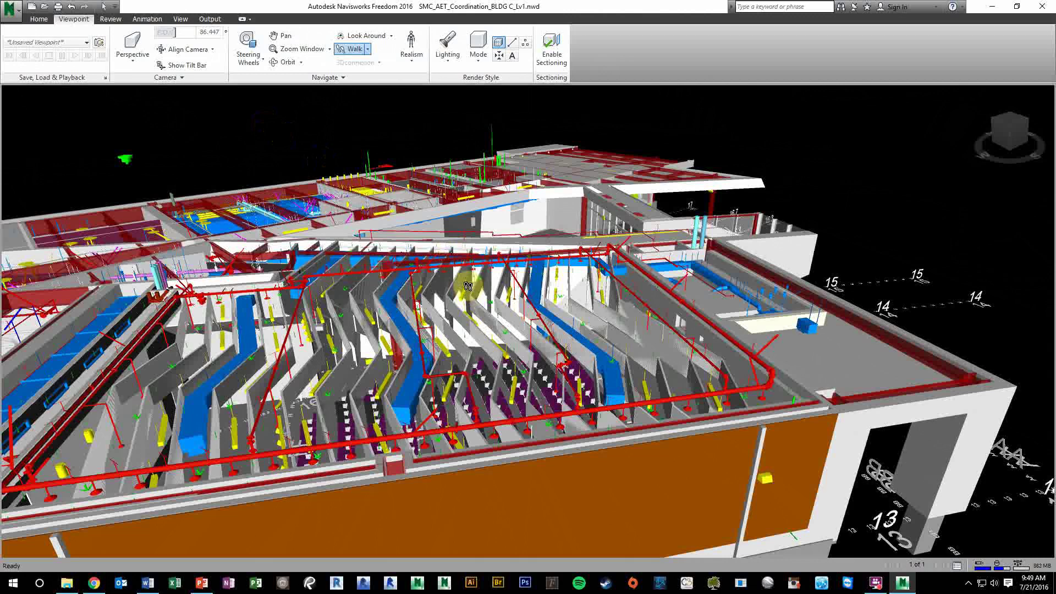
pyautogui.moveTo(482, 320); pyautogui.dragTo(483, 320)
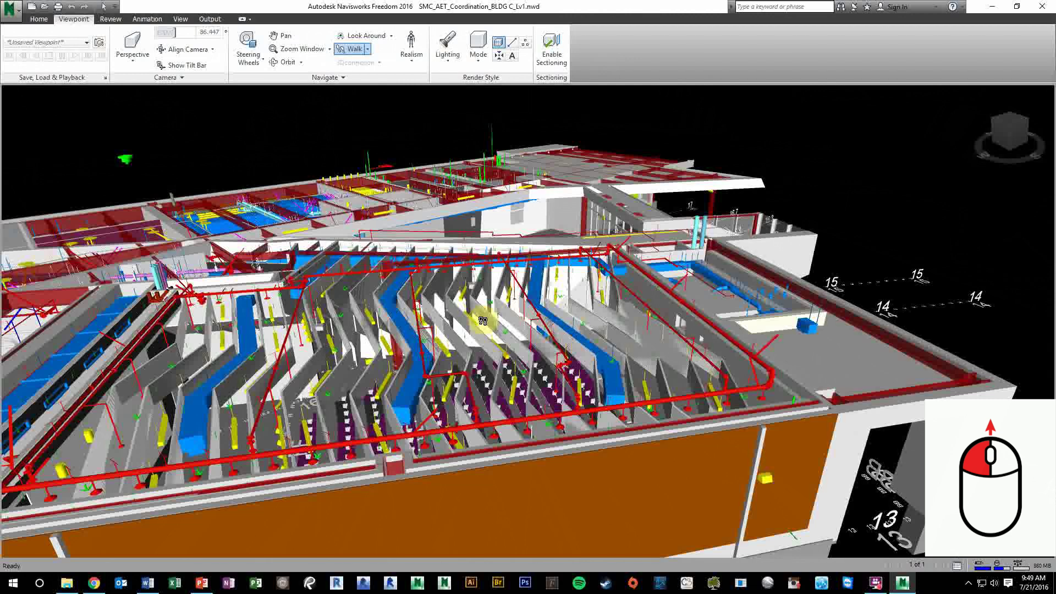
pyautogui.moveTo(483, 320); pyautogui.dragTo(475, 231)
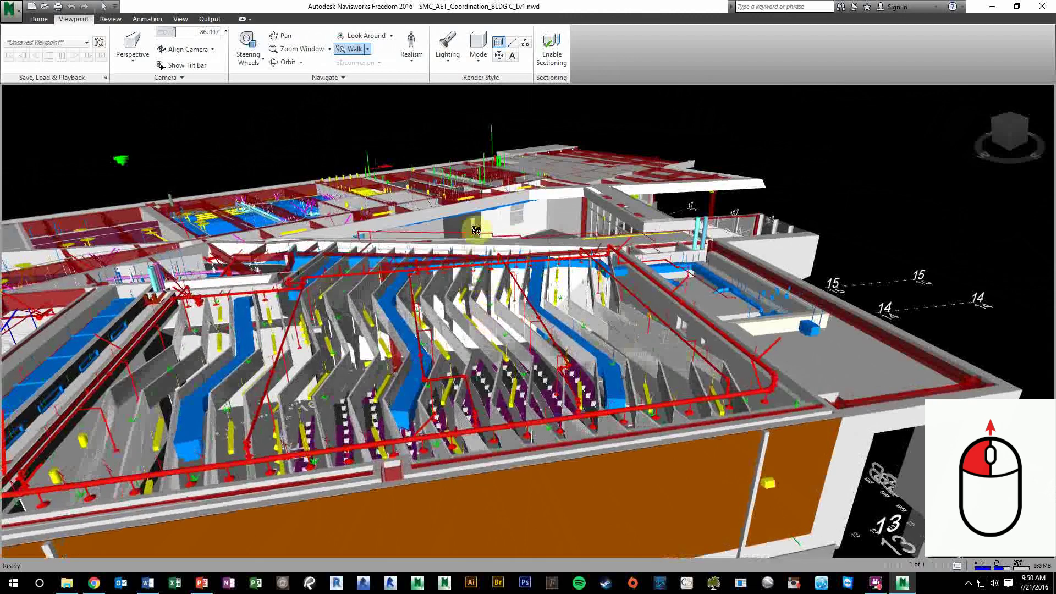
pyautogui.moveTo(476, 231); pyautogui.dragTo(489, 379)
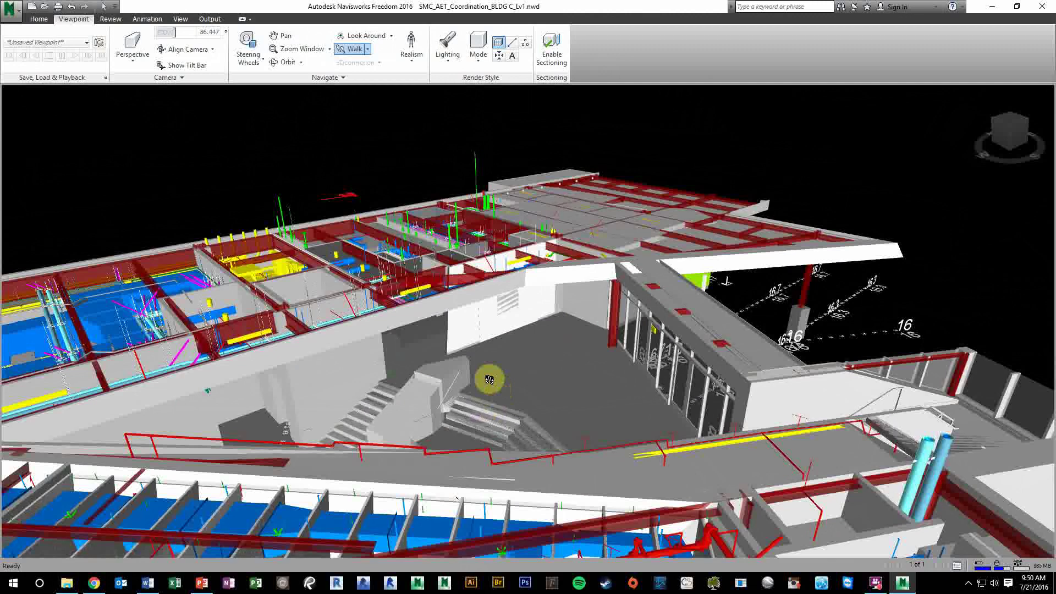
pyautogui.moveTo(489, 379); pyautogui.dragTo(198, 382)
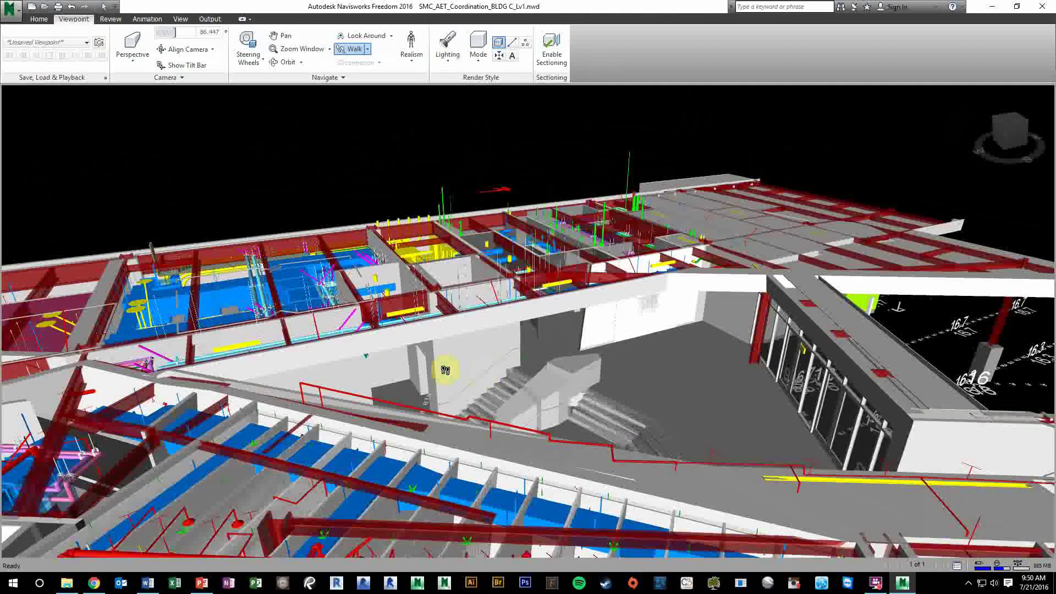
pyautogui.moveTo(446, 370); pyautogui.dragTo(524, 358)
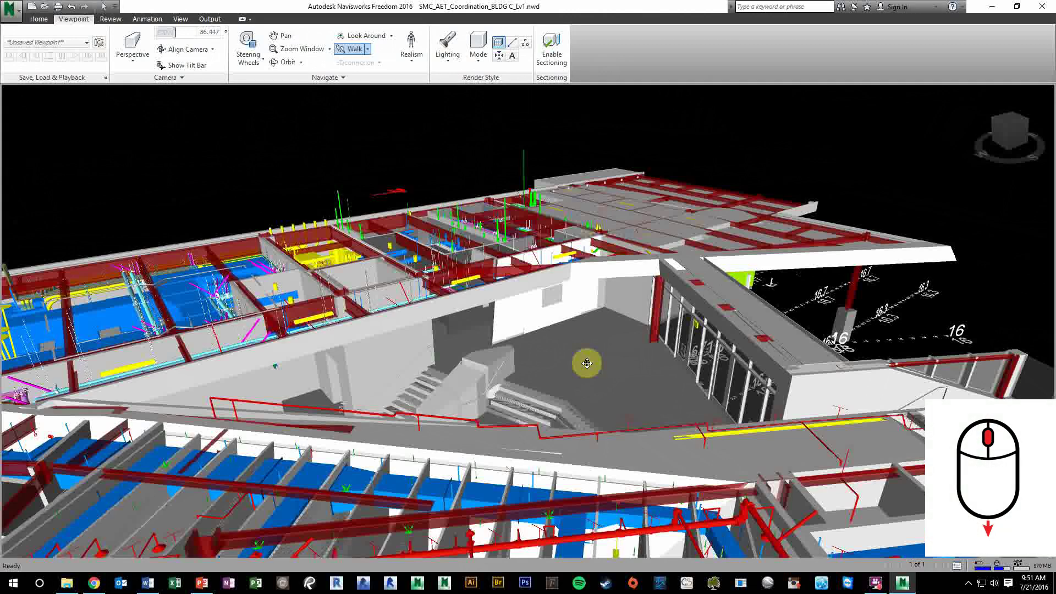
# Lower the walking camera into the auditorium to seat level and raise it back above the building
pyautogui.moveTo(586, 363); pyautogui.dragTo(591, 457, button='middle')
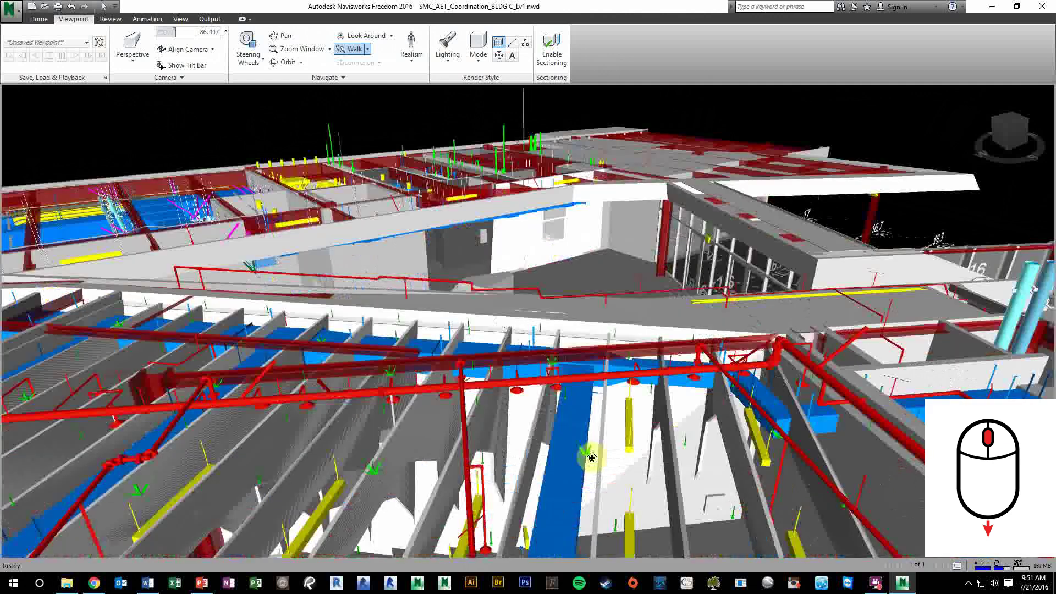
pyautogui.scroll(5, 592, 457)
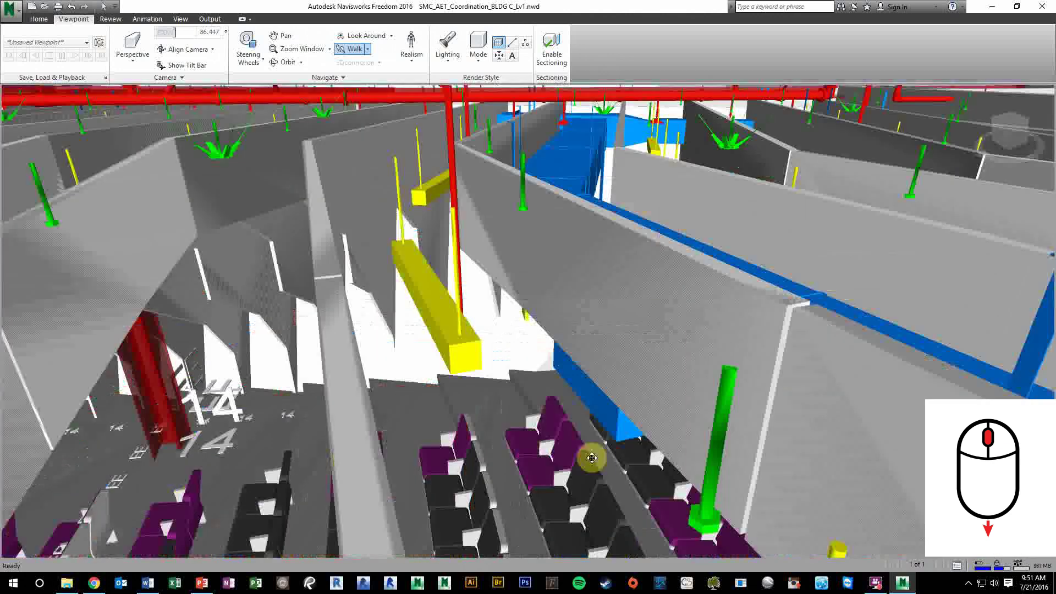
pyautogui.scroll(3, 592, 457)
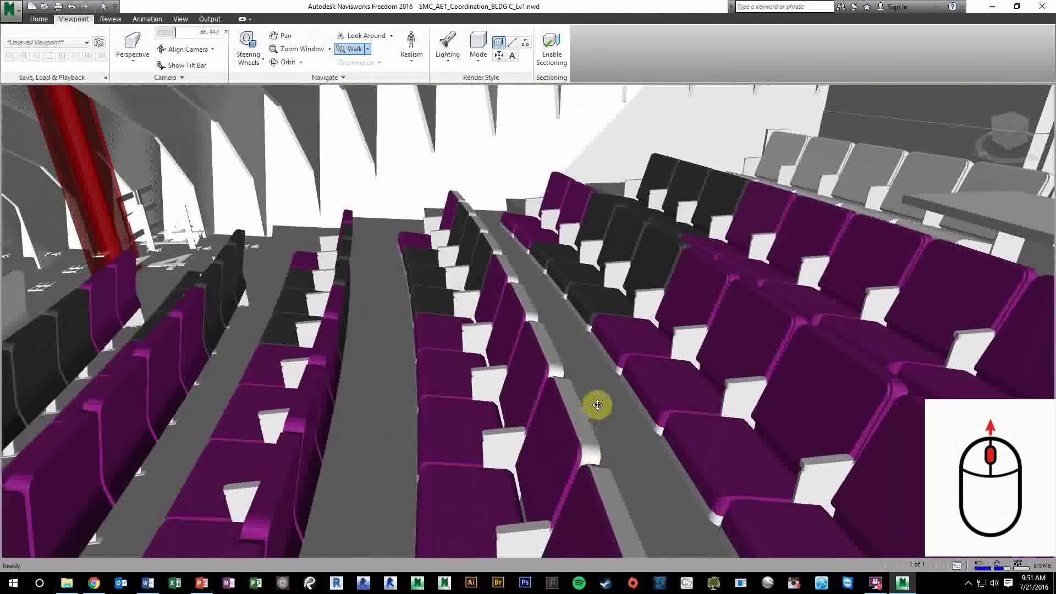
pyautogui.scroll(2, 602, 372)
pyautogui.scroll(-2, 608, 328)
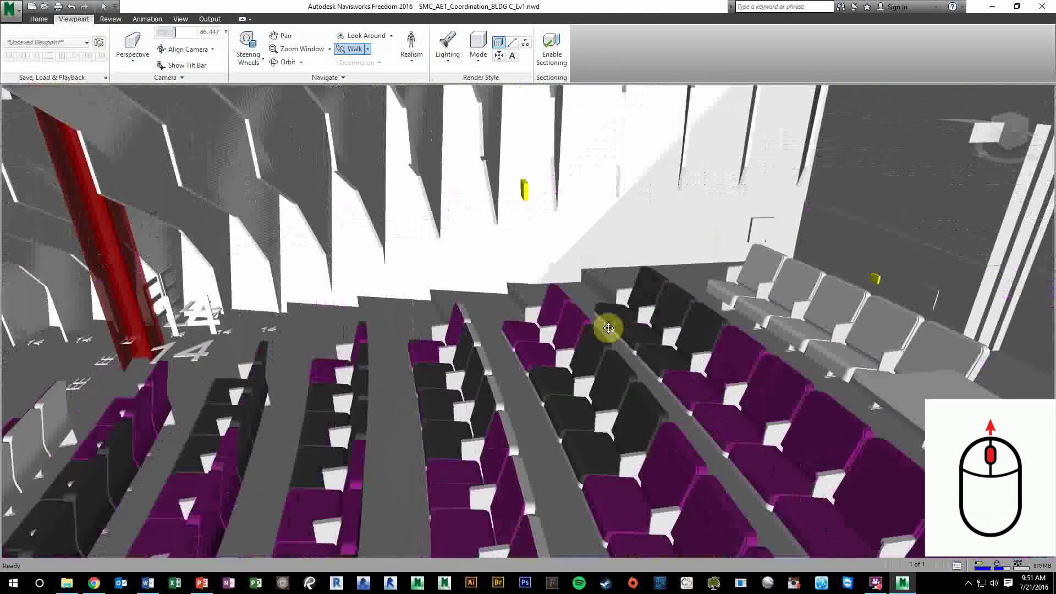
pyautogui.scroll(-5, 608, 328)
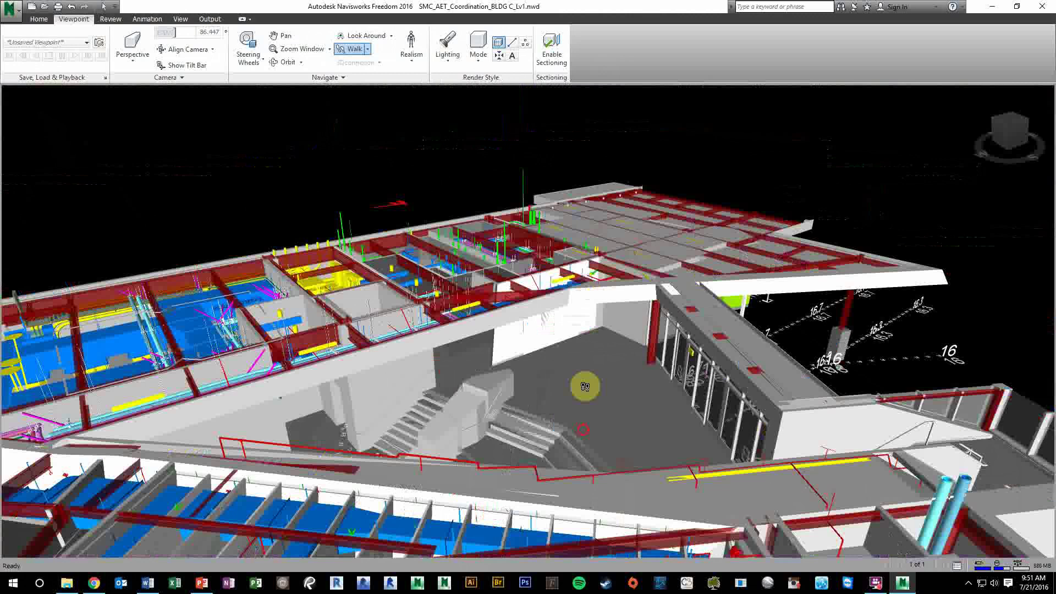
# Lower the camera into the lobby and walk up to the wide steps facing the glazed wall
pyautogui.moveTo(585, 387); pyautogui.dragTo(563, 421, button='middle')
pyautogui.moveTo(563, 421); pyautogui.dragTo(563, 347)
pyautogui.moveTo(561, 345); pyautogui.dragTo(560, 393, button='middle')
pyautogui.moveTo(560, 393); pyautogui.dragTo(617, 276)
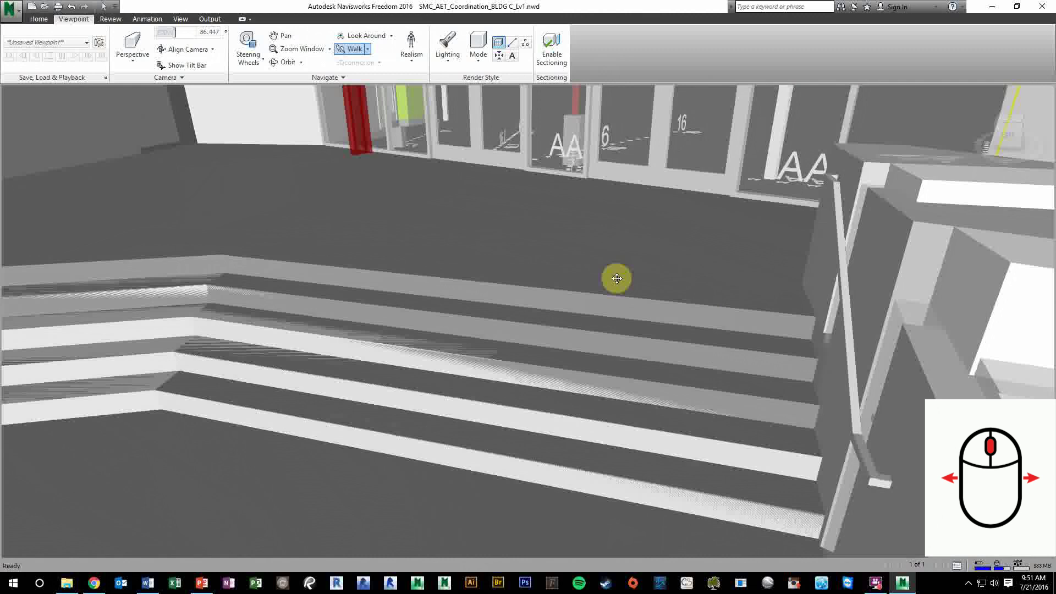
# Slide the walking camera sideways at the wide steps and tilt it up past the top of the glazed wall
pyautogui.moveTo(617, 278); pyautogui.dragTo(551, 276)
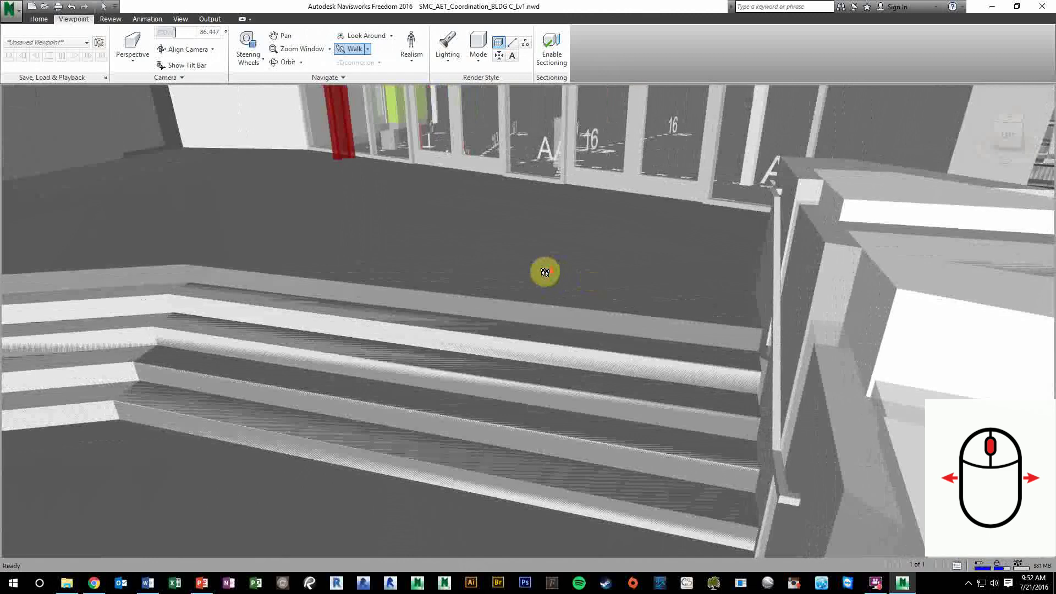
pyautogui.scroll(-1, 545, 271)
pyautogui.scroll(-3, 545, 272)
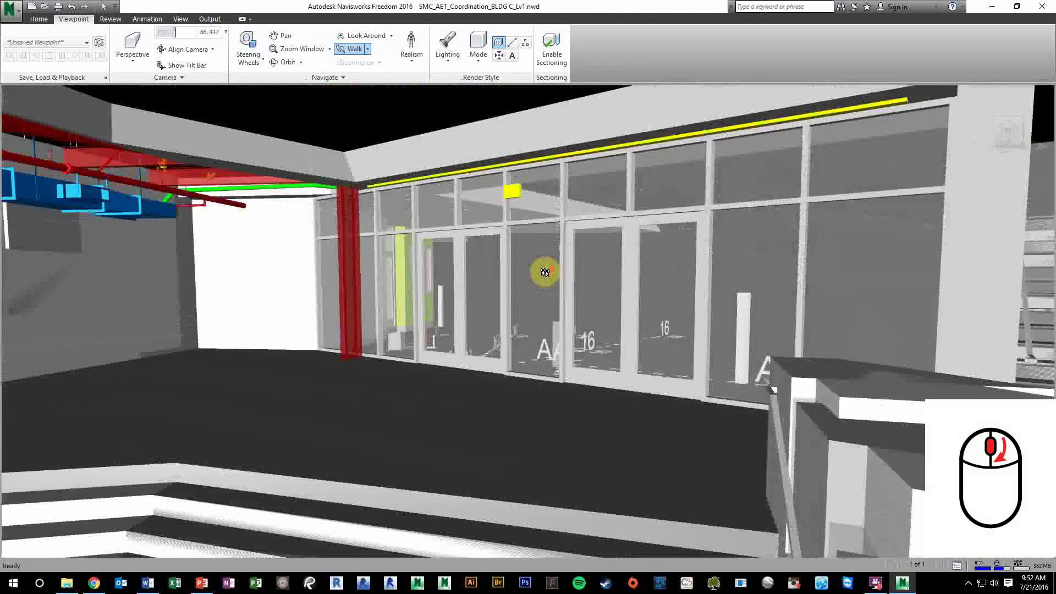
pyautogui.scroll(-3, 545, 271)
pyautogui.scroll(-2, 545, 272)
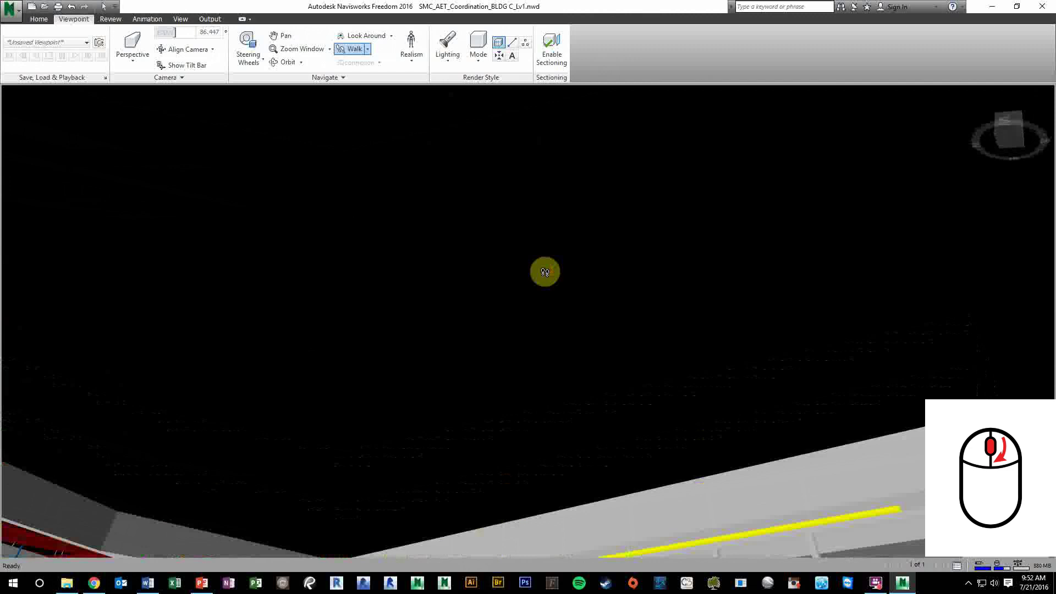
# Tilt the walking camera down past the steps to the floor and raise it again towards the glazed wall
pyautogui.scroll(2, 545, 272)
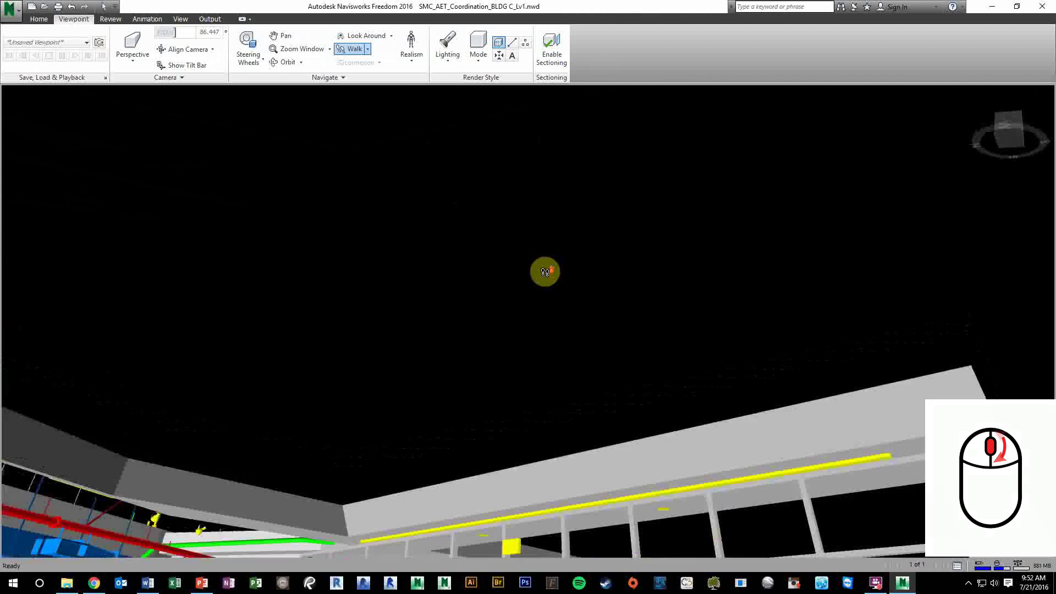
pyautogui.scroll(3, 545, 272)
pyautogui.scroll(3, 545, 272)
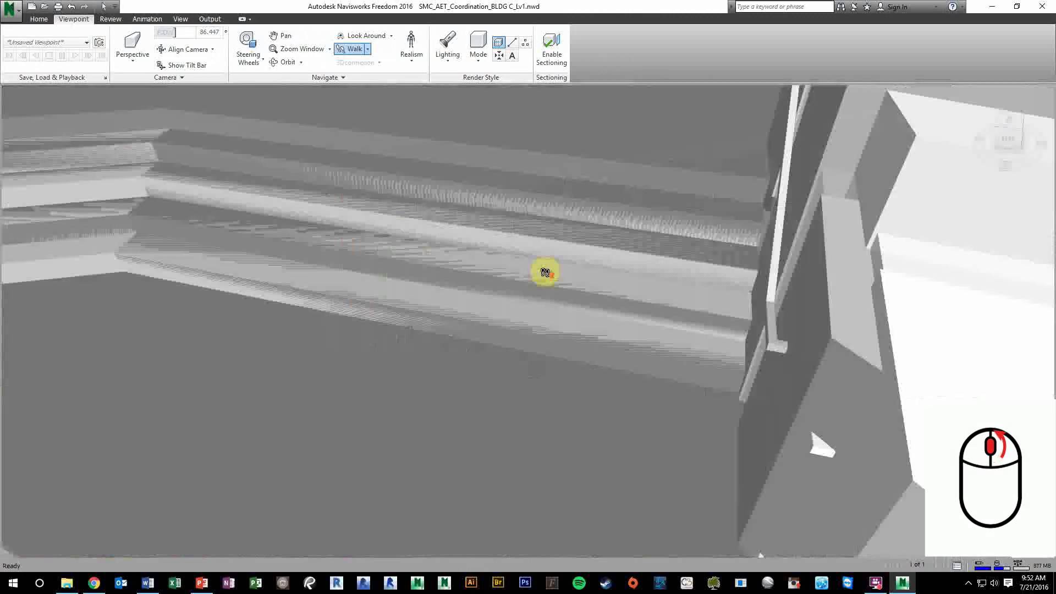
pyautogui.scroll(3, 544, 271)
pyautogui.scroll(3, 545, 272)
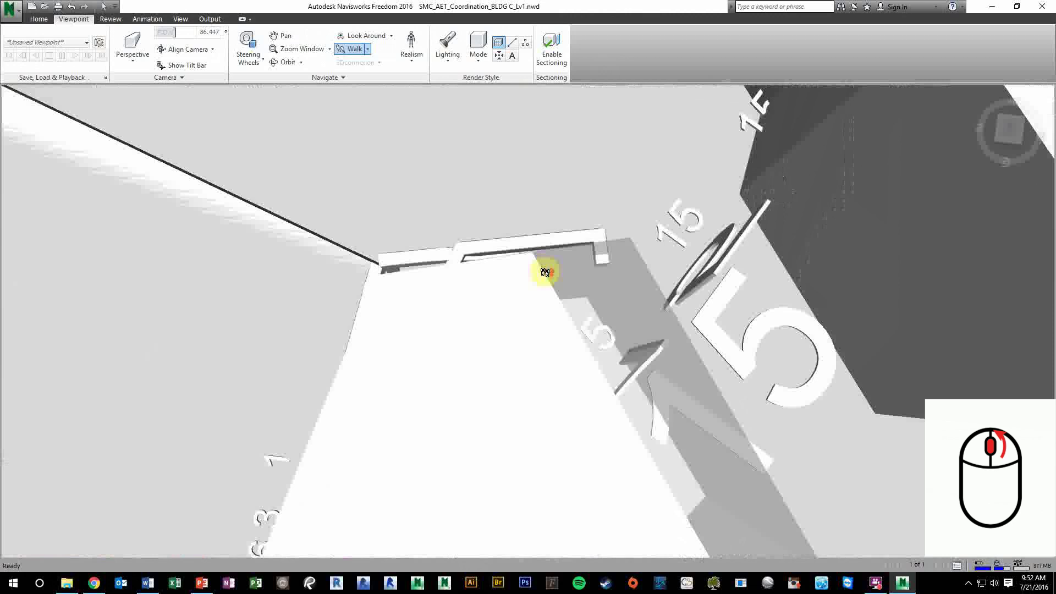
pyautogui.scroll(-3, 545, 272)
pyautogui.scroll(-3, 545, 272)
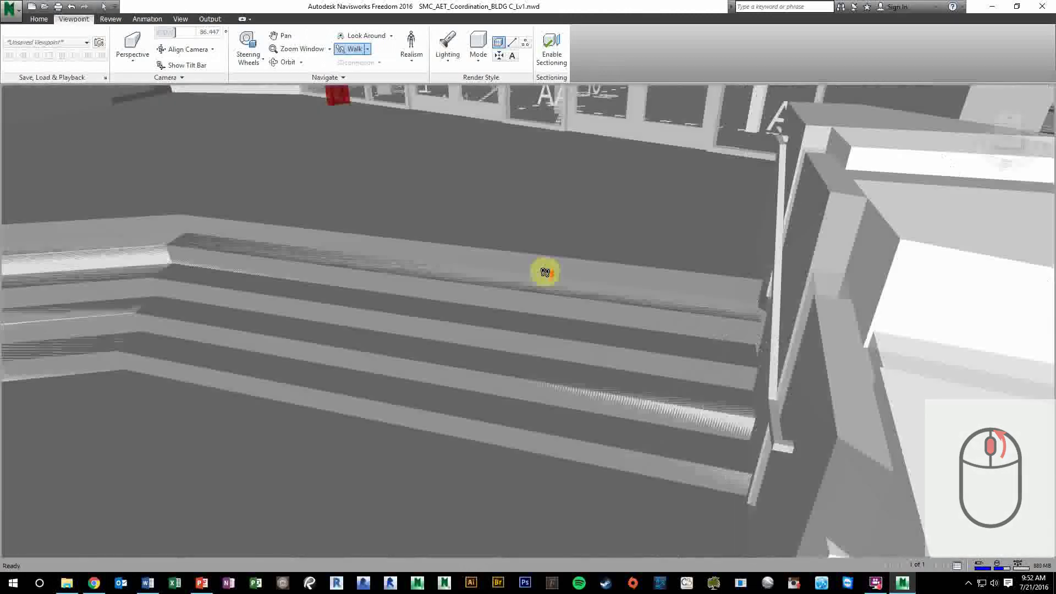
pyautogui.scroll(-3, 545, 271)
# Walk through the ceiling services and raise the camera back to an overview above the building
pyautogui.moveTo(362, 413)
pyautogui.mouseDown()
pyautogui.moveTo(348, 387)
pyautogui.moveTo(242, 374)
pyautogui.moveTo(42, 413)
pyautogui.moveTo(480, 415)
pyautogui.moveTo(537, 385)
pyautogui.moveTo(510, 405)
pyautogui.moveTo(566, 316)
pyautogui.moveTo(447, 300)
pyautogui.moveTo(459, 325)
pyautogui.moveTo(487, 263)
pyautogui.moveTo(469, 283)
pyautogui.mouseUp()
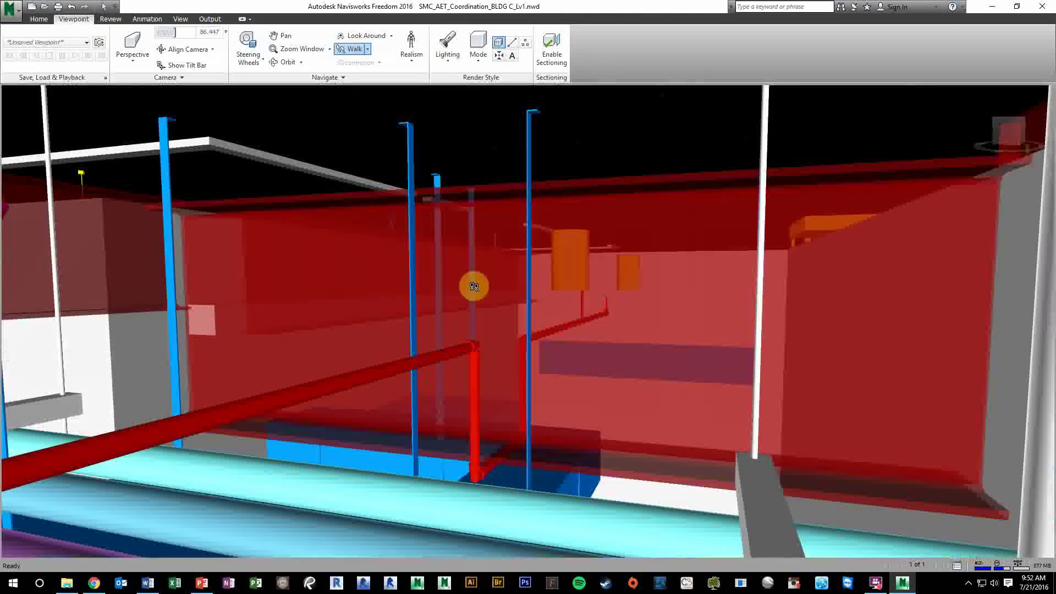
pyautogui.moveTo(288, 322); pyautogui.dragTo(441, 184)
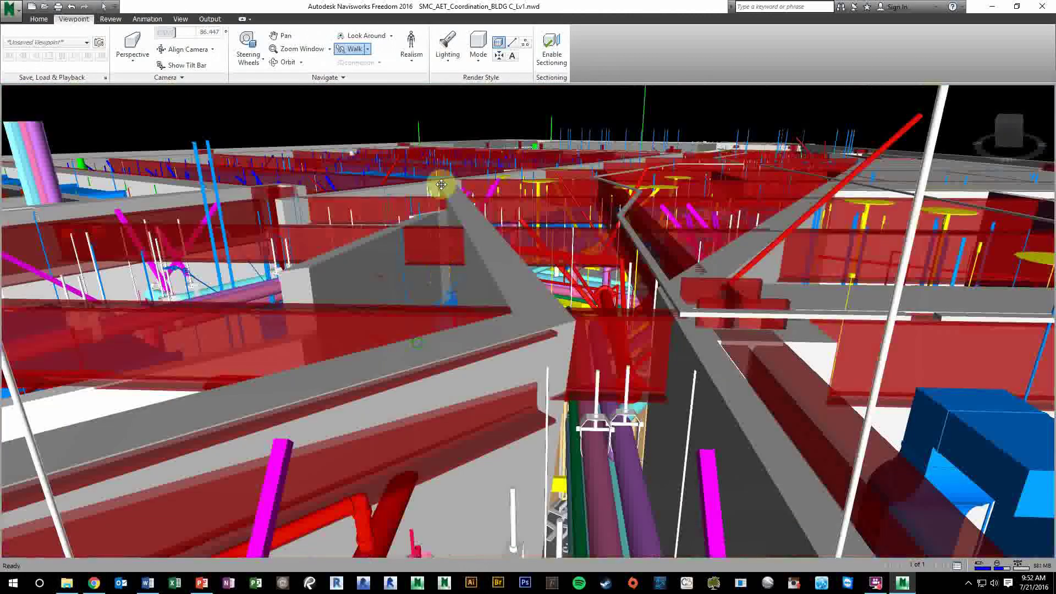
pyautogui.moveTo(441, 185); pyautogui.dragTo(428, 200)
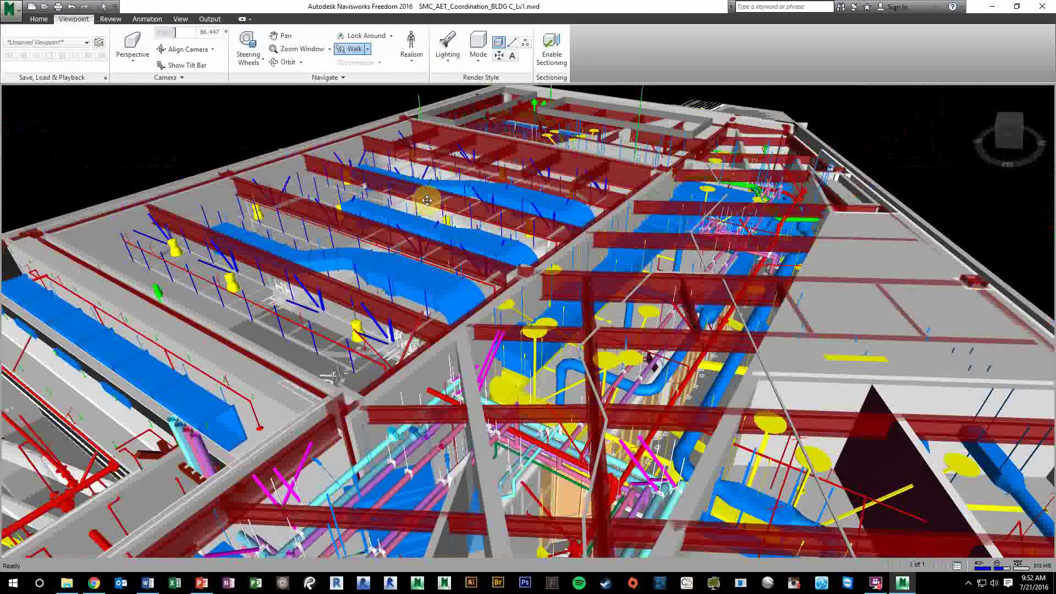
pyautogui.moveTo(427, 200); pyautogui.dragTo(427, 199, button='middle')
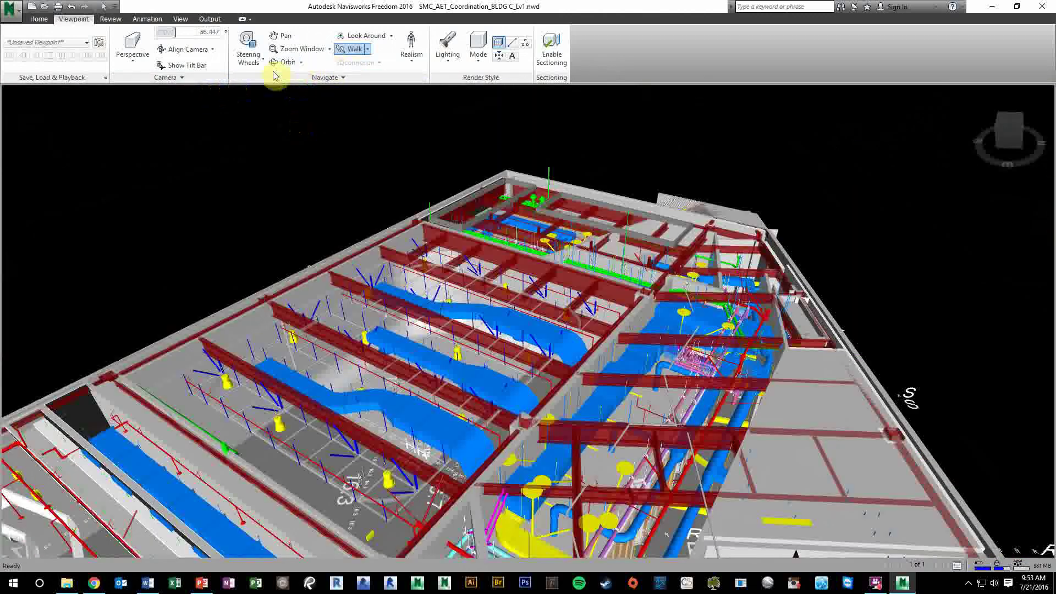
pyautogui.moveTo(454, 306); pyautogui.dragTo(394, 379)
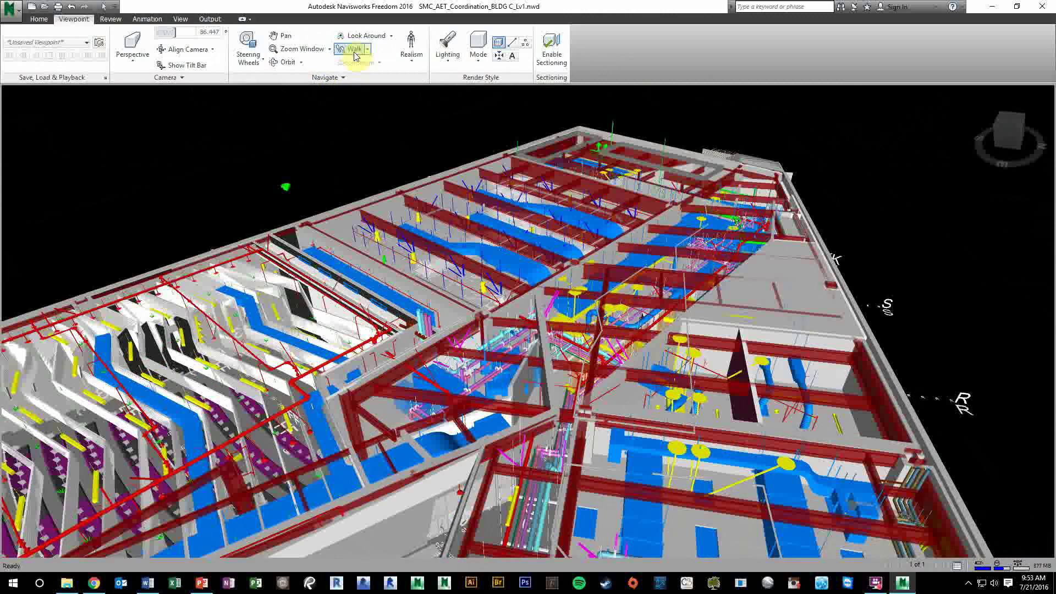
# Display the navigation bar in the scene view
pyautogui.click(39, 20)
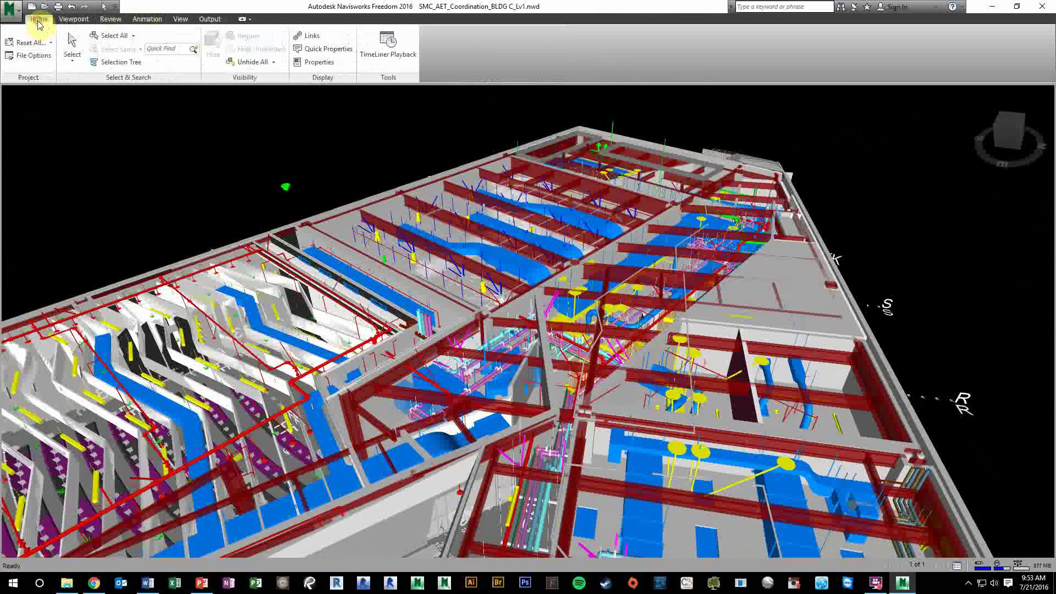
pyautogui.click(77, 20)
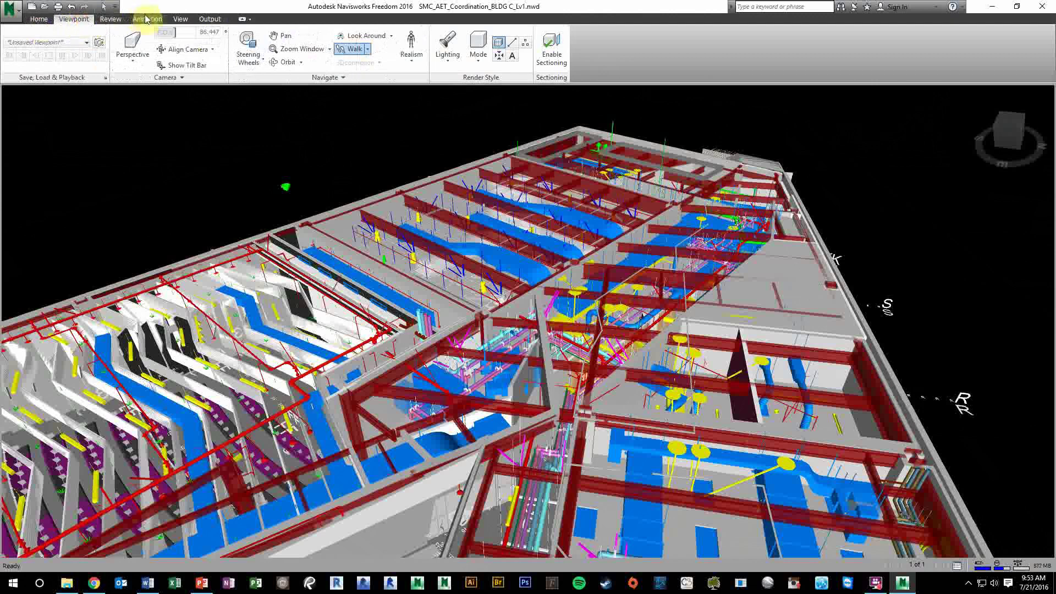
pyautogui.click(181, 20)
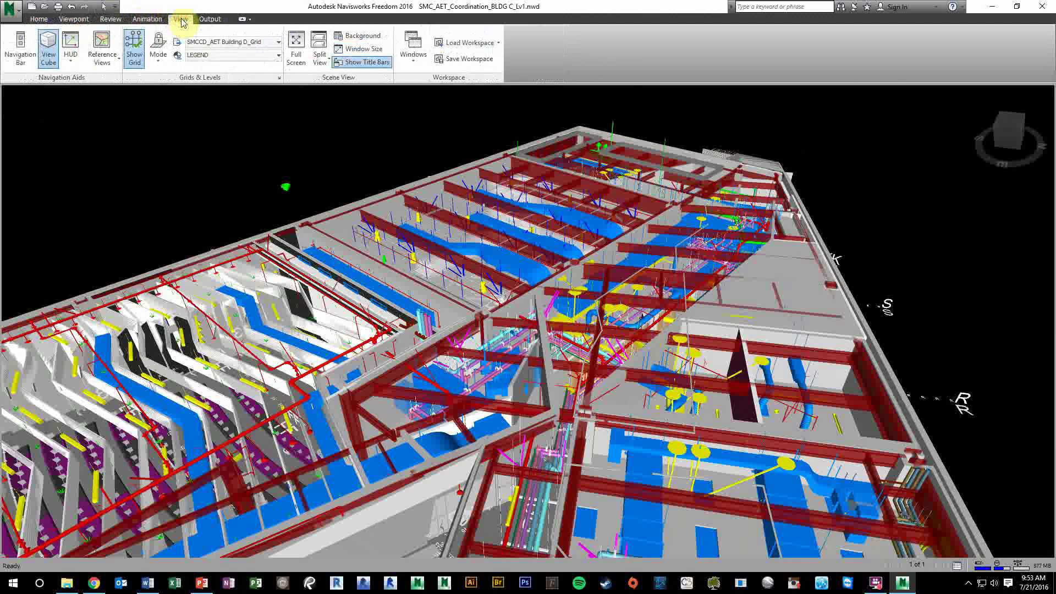
pyautogui.click(20, 55)
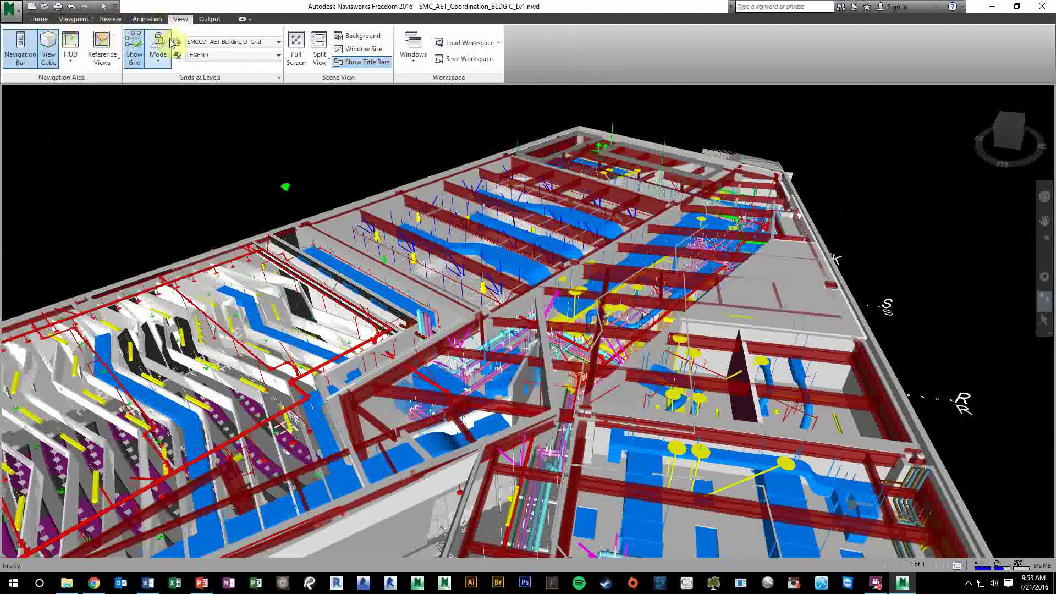
# Walk a short distance backward over the building and orbit the model, using the navigation bar's tools
pyautogui.click(1045, 304)
pyautogui.moveTo(793, 308); pyautogui.dragTo(796, 388)
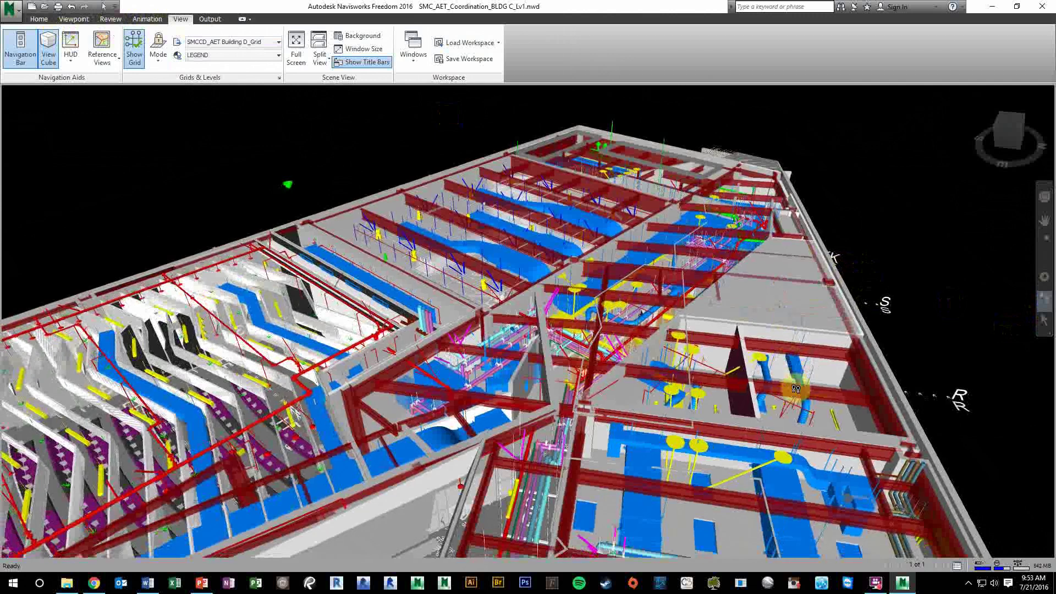
pyautogui.moveTo(796, 389); pyautogui.dragTo(796, 390)
pyautogui.click(1045, 260)
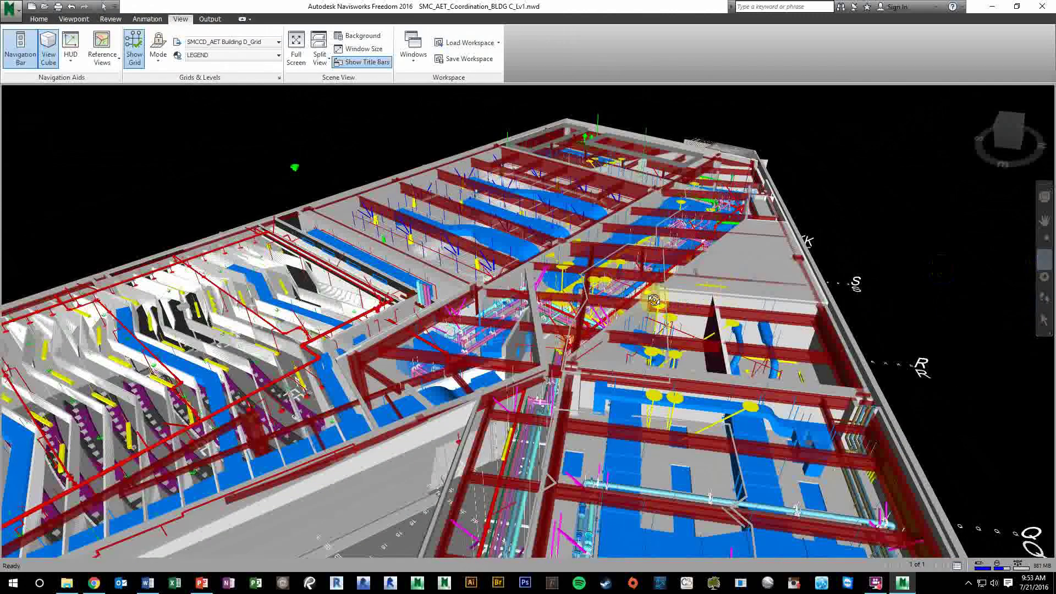
pyautogui.moveTo(695, 297); pyautogui.dragTo(696, 274)
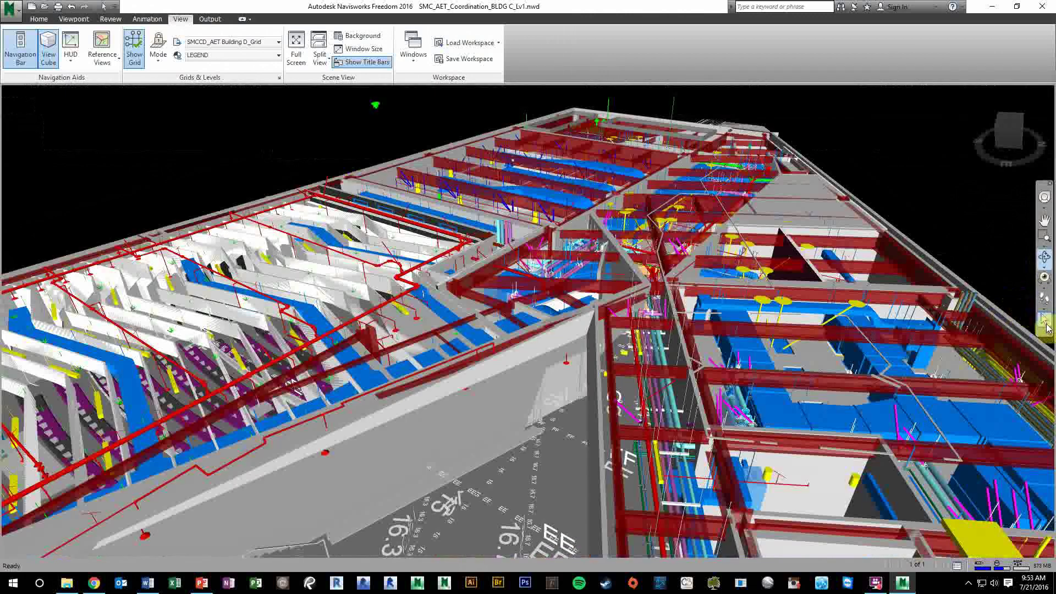
# Switch to the Select tool and pick an item beside the auditorium
pyautogui.click(1045, 324)
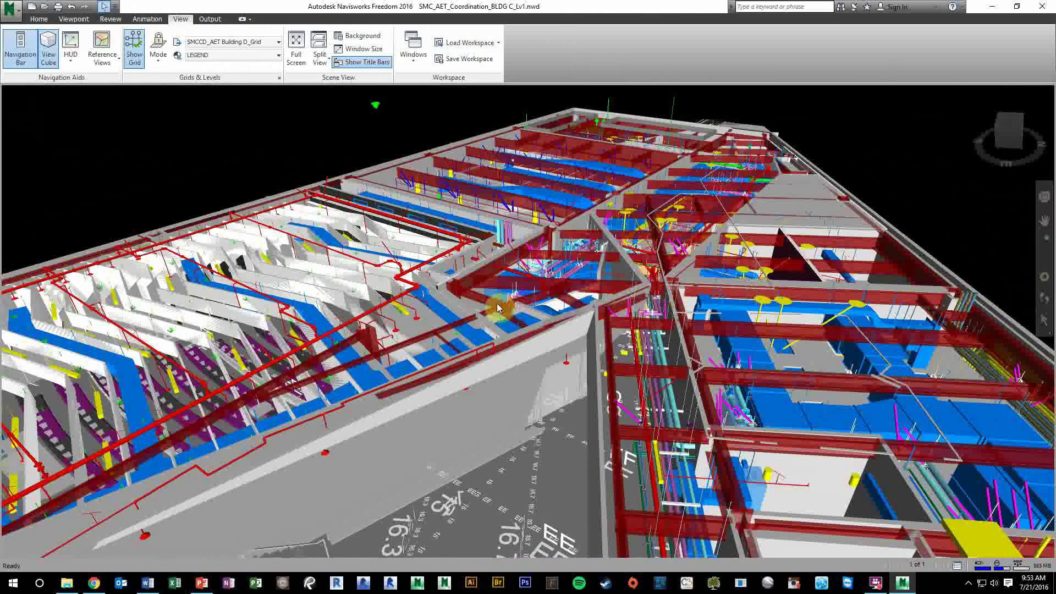
pyautogui.click(440, 314)
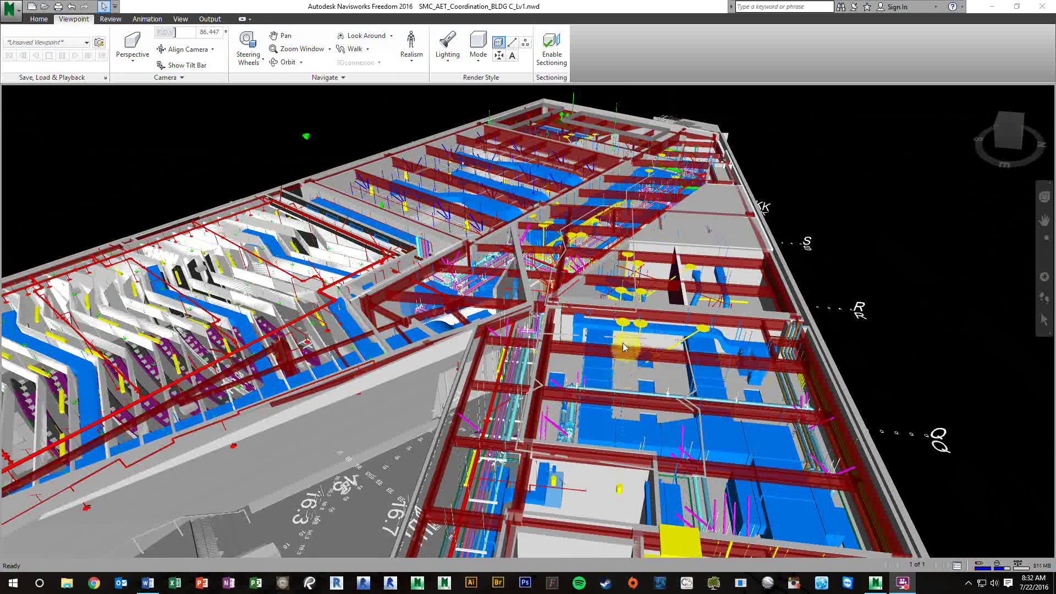
# Move the view far off the building and zoom it to fit the entire model
pyautogui.scroll(5, 485, 318)
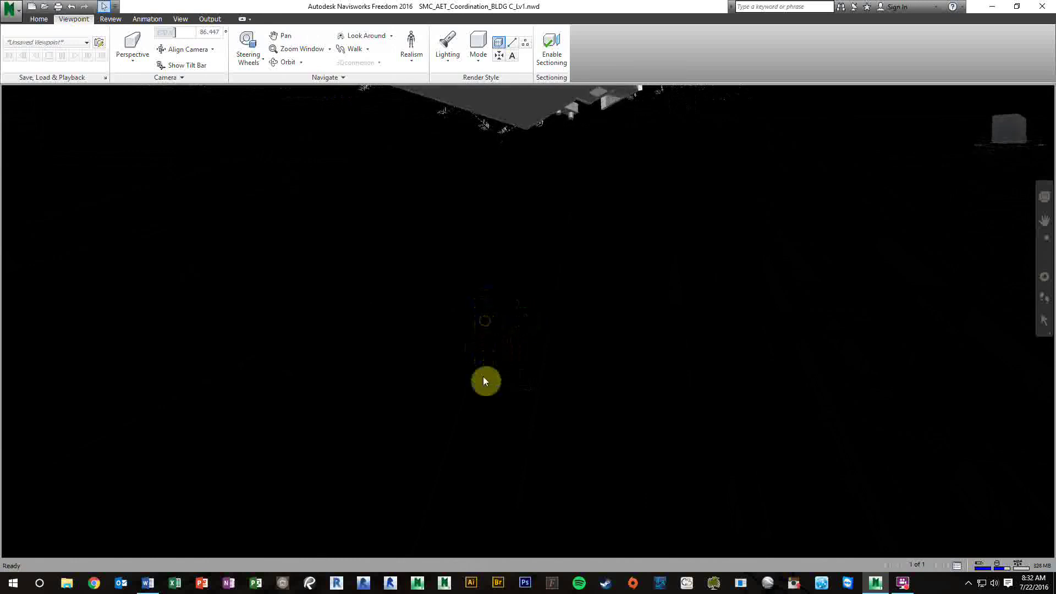
pyautogui.scroll(2, 483, 376)
pyautogui.keyDown('shift'); pyautogui.moveTo(483, 376); pyautogui.dragTo(585, 353, button='middle'); pyautogui.keyUp('shift')
pyautogui.press('pageup')
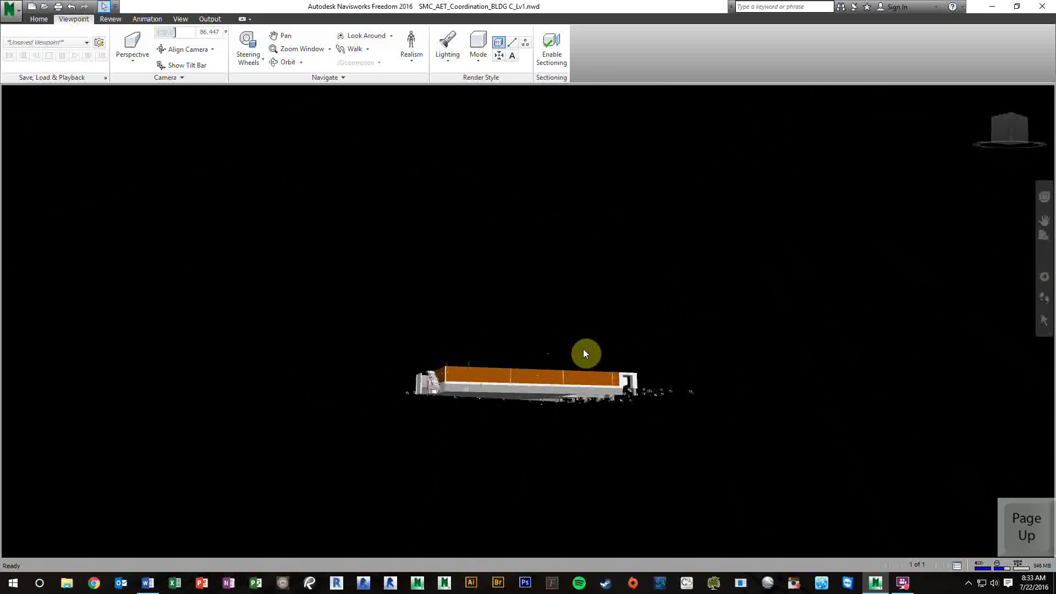
# Orbit to an angled view of the building from above and zoom in on it
pyautogui.keyDown('shift'); pyautogui.moveTo(512, 356); pyautogui.dragTo(520, 420, button='middle'); pyautogui.keyUp('shift')
pyautogui.scroll(2, 527, 407)
pyautogui.scroll(5, 528, 407)
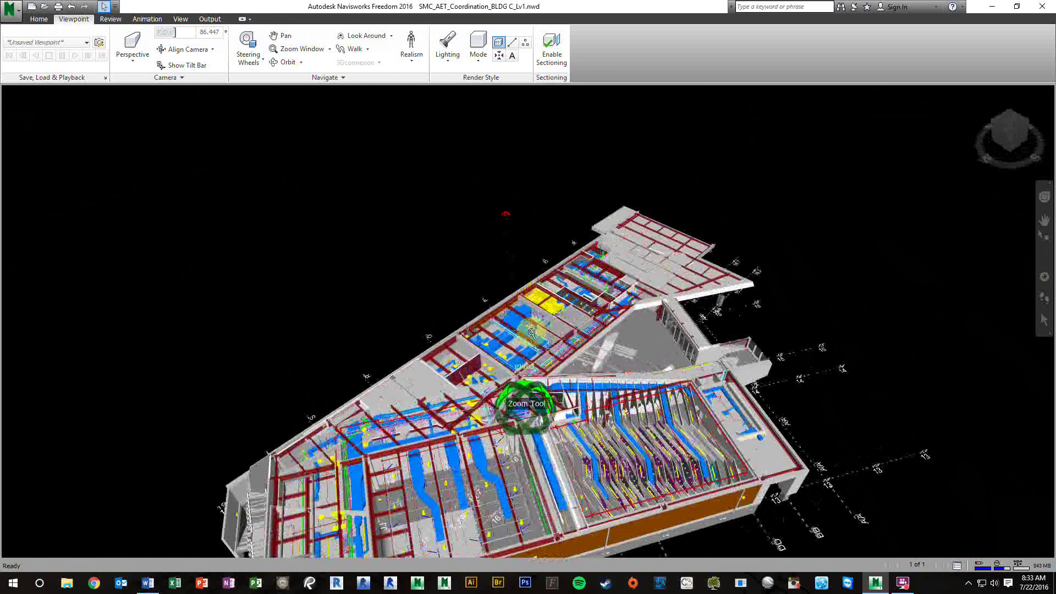
# Move the view away from the building, zoom to the selected item, and orbit around it
pyautogui.scroll(-6, 532, 332)
pyautogui.moveTo(538, 385); pyautogui.dragTo(568, 234, button='middle')
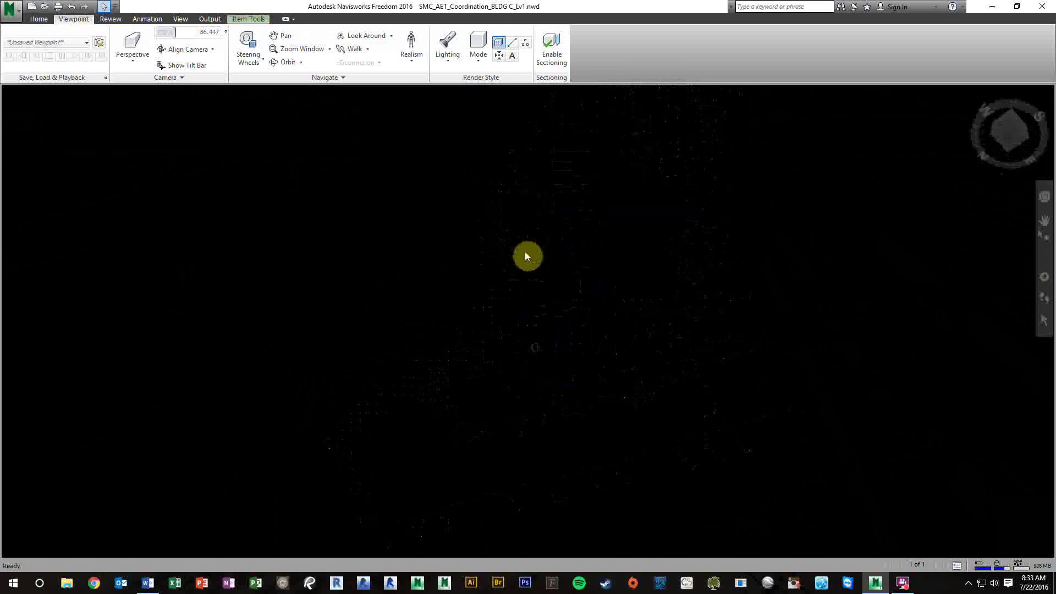
pyautogui.press('pagedown')
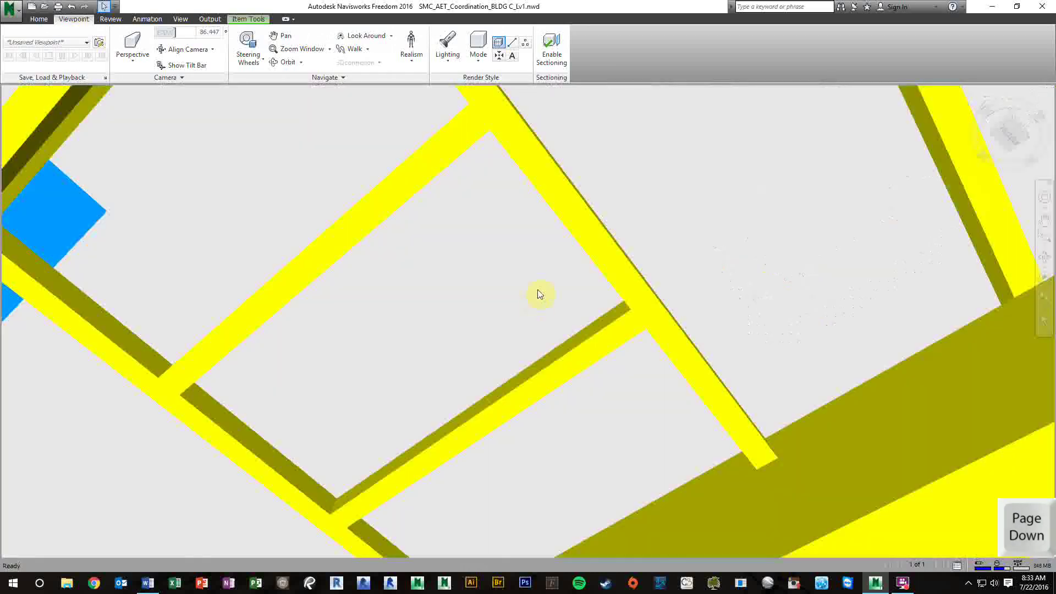
pyautogui.moveTo(538, 288)
pyautogui.keyDown('shift'); pyautogui.mouseDown(button='middle')
pyautogui.moveTo(504, 431)
pyautogui.moveTo(481, 478)
pyautogui.mouseUp(button='middle'); pyautogui.keyUp('shift')
pyautogui.scroll(-3, 552, 387)
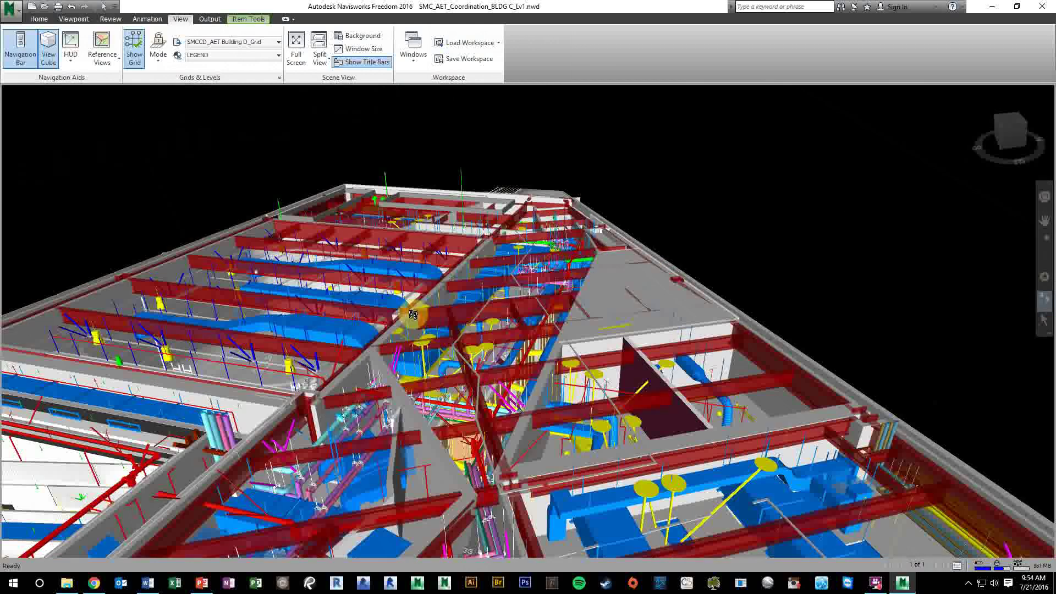
# Walk backward over the building and switch from the Walk tool to Select
pyautogui.moveTo(413, 315); pyautogui.dragTo(414, 412)
pyautogui.hotkey('ctrl', '1')
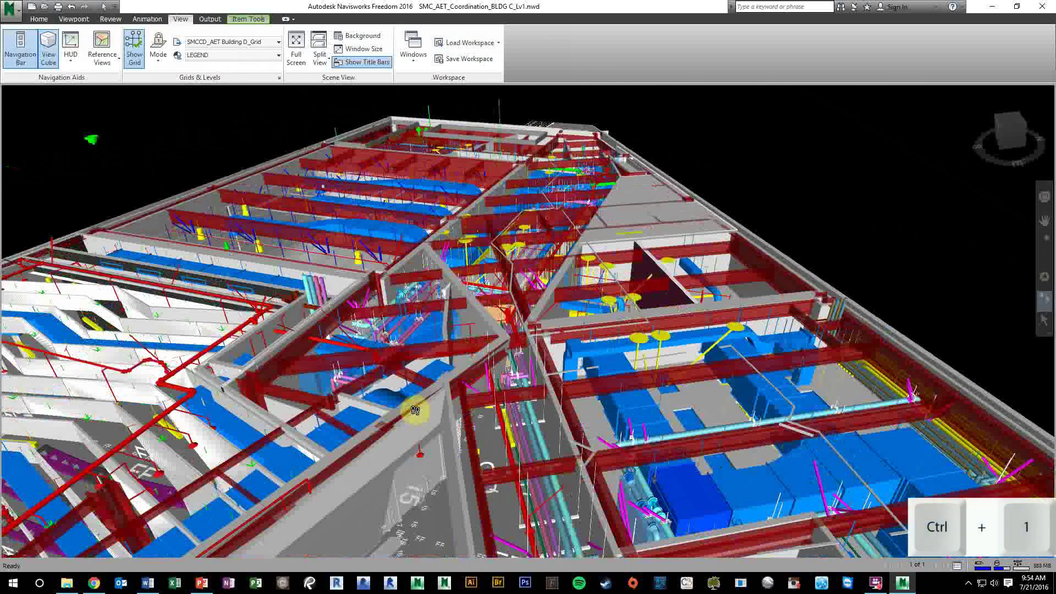
pyautogui.hotkey('ctrl', '1')
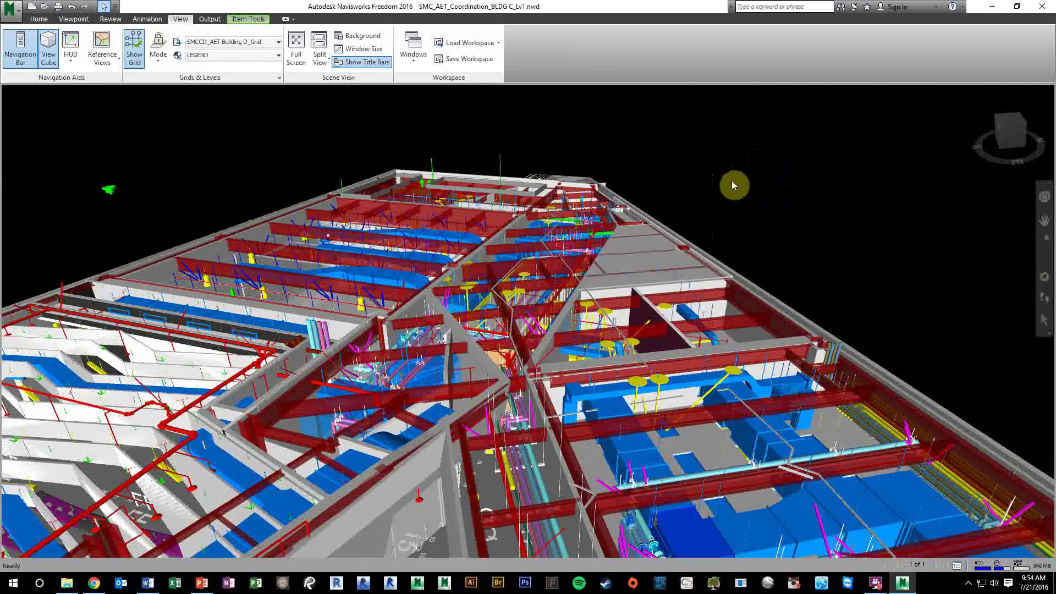
# Select the grey triangular slab and an item in the room in front of it, and clear the selection
pyautogui.click(611, 248)
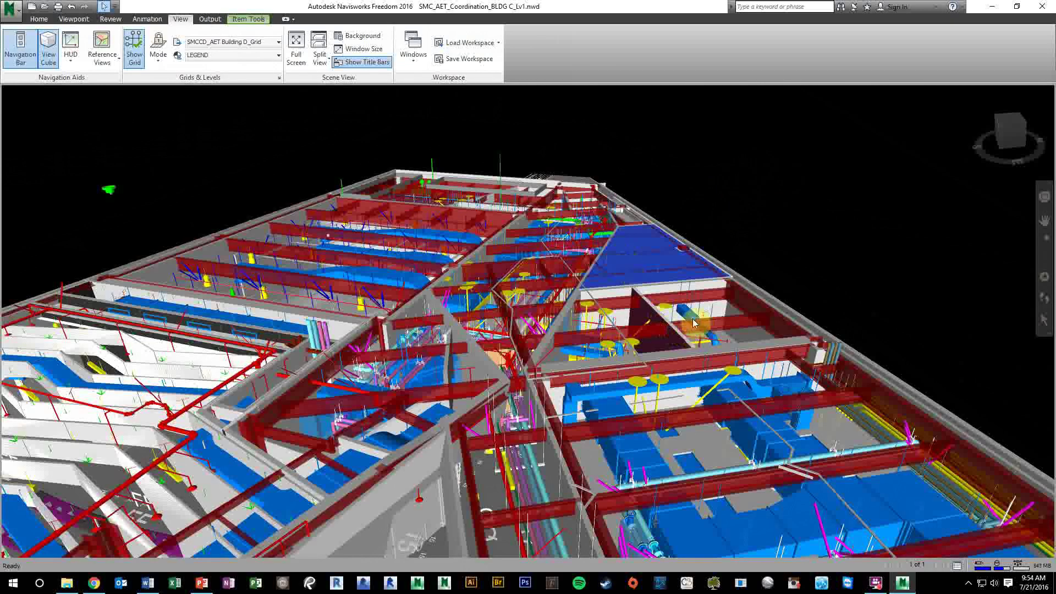
pyautogui.click(694, 323)
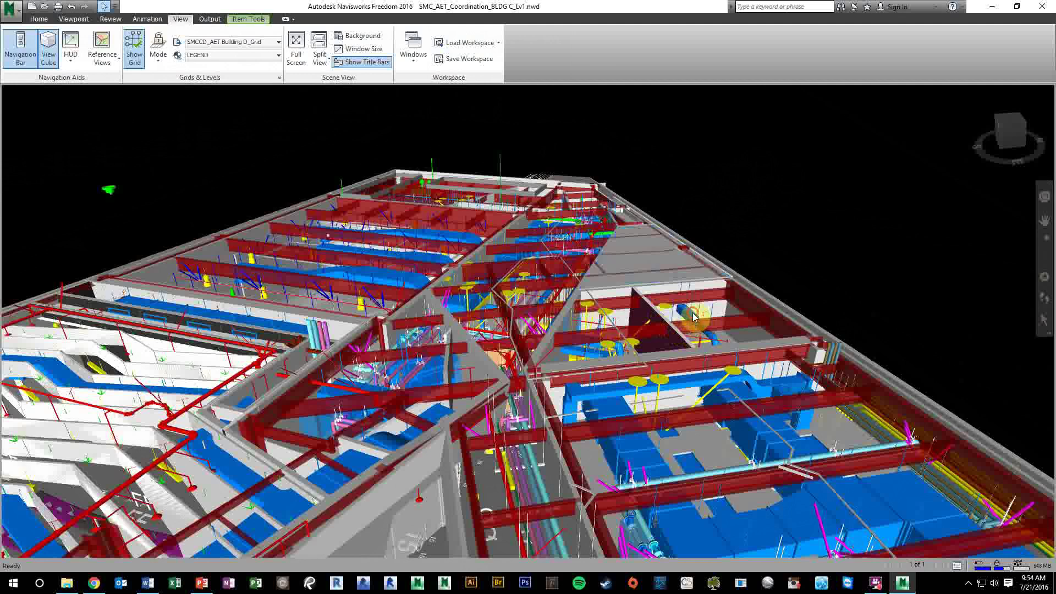
pyautogui.click(780, 231)
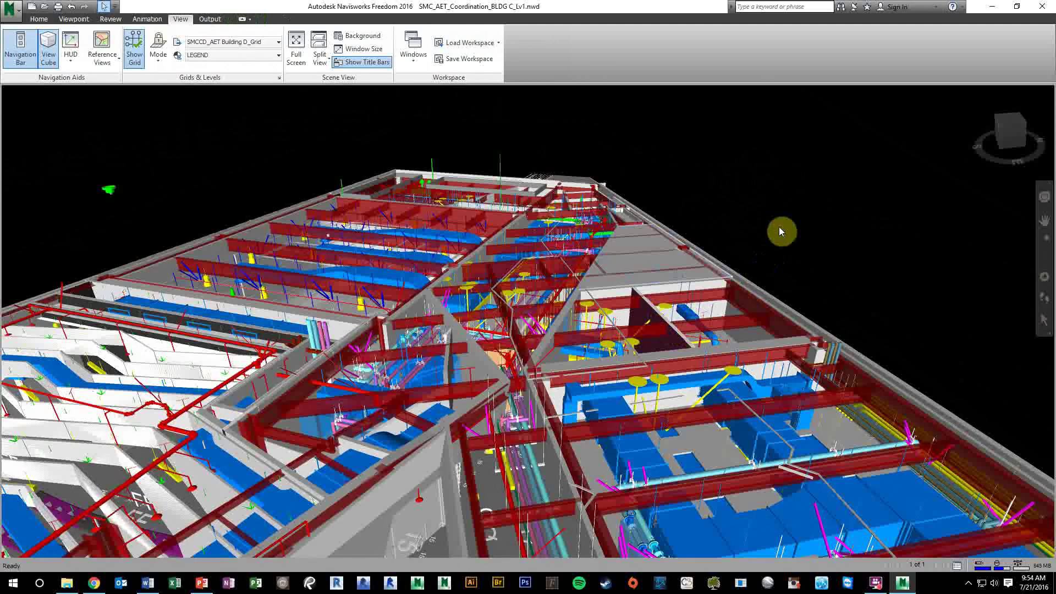
# Walk farther back over the building with the Walk tool and select the red beam beside the central corridor junction
pyautogui.hotkey('ctrl', '2')
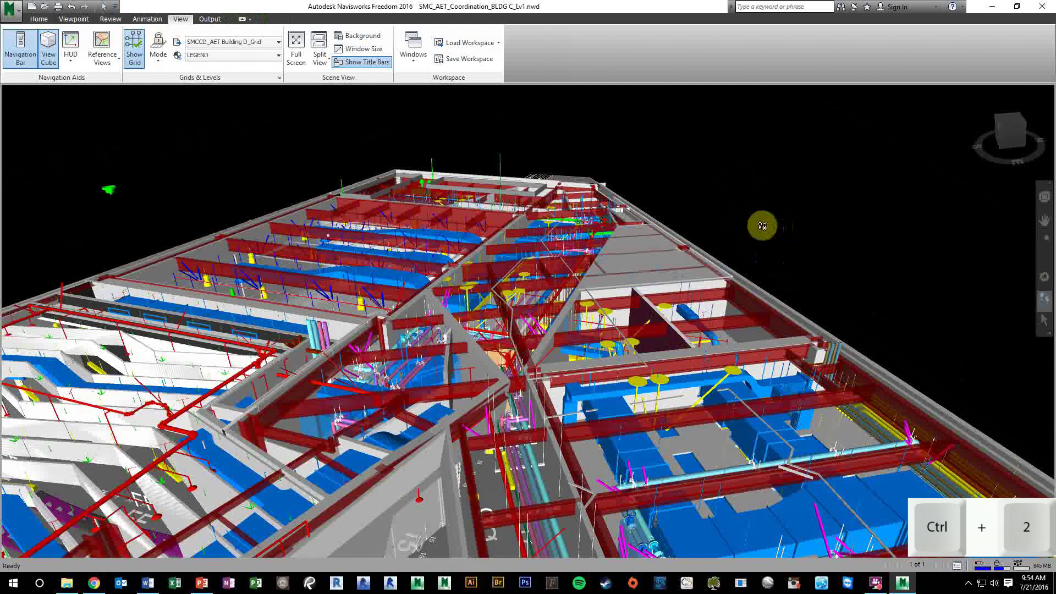
pyautogui.moveTo(761, 226); pyautogui.dragTo(531, 435)
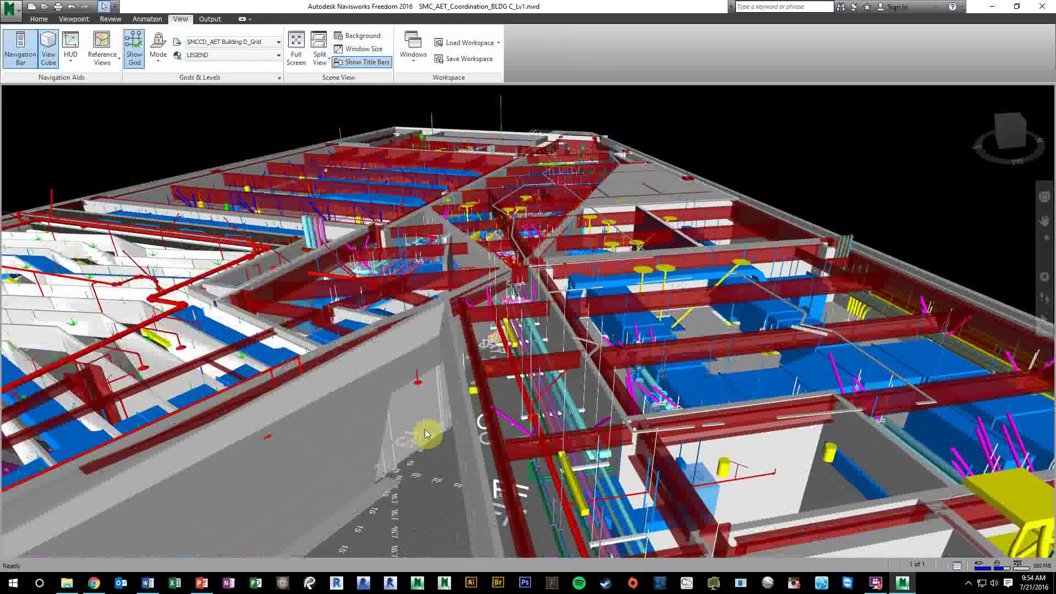
pyautogui.click(372, 348)
pyautogui.click(445, 291)
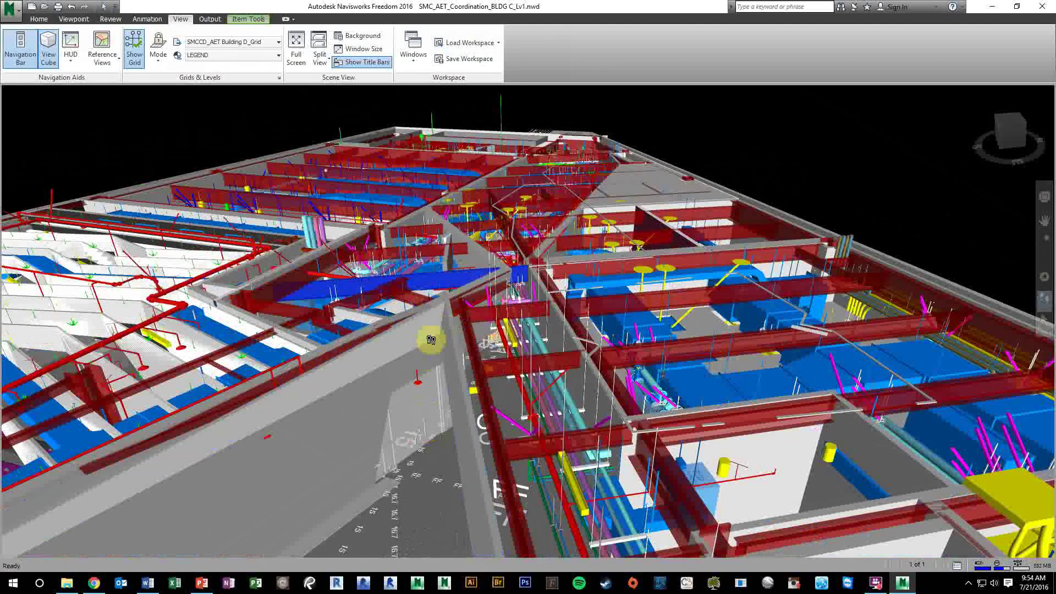
# Walk toward the highlighted beam and back over the building, panning the view between walking moves
pyautogui.moveTo(431, 339); pyautogui.dragTo(420, 281)
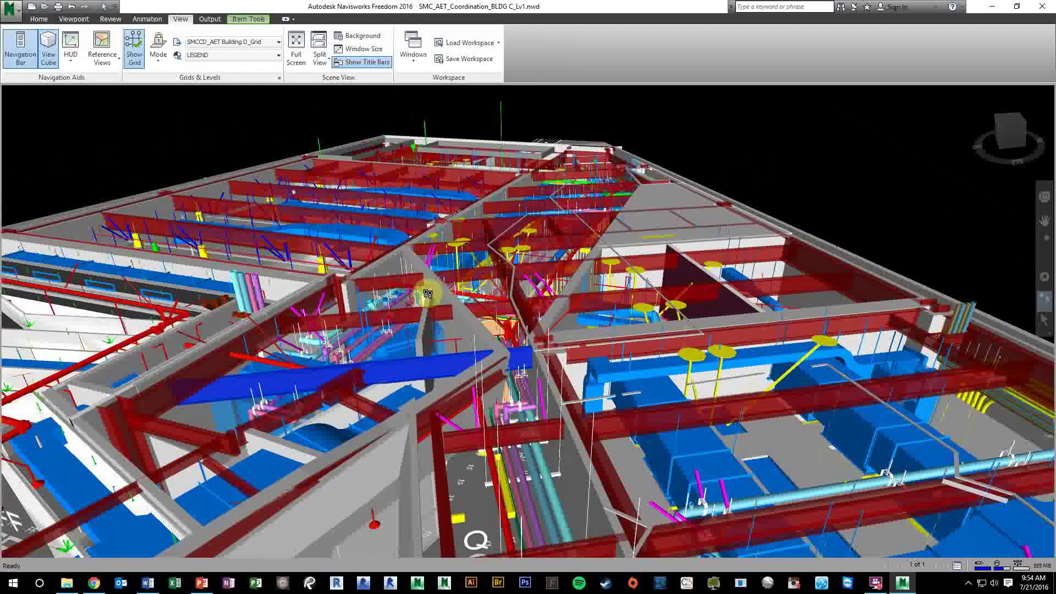
pyautogui.moveTo(492, 363); pyautogui.dragTo(499, 223, button='middle')
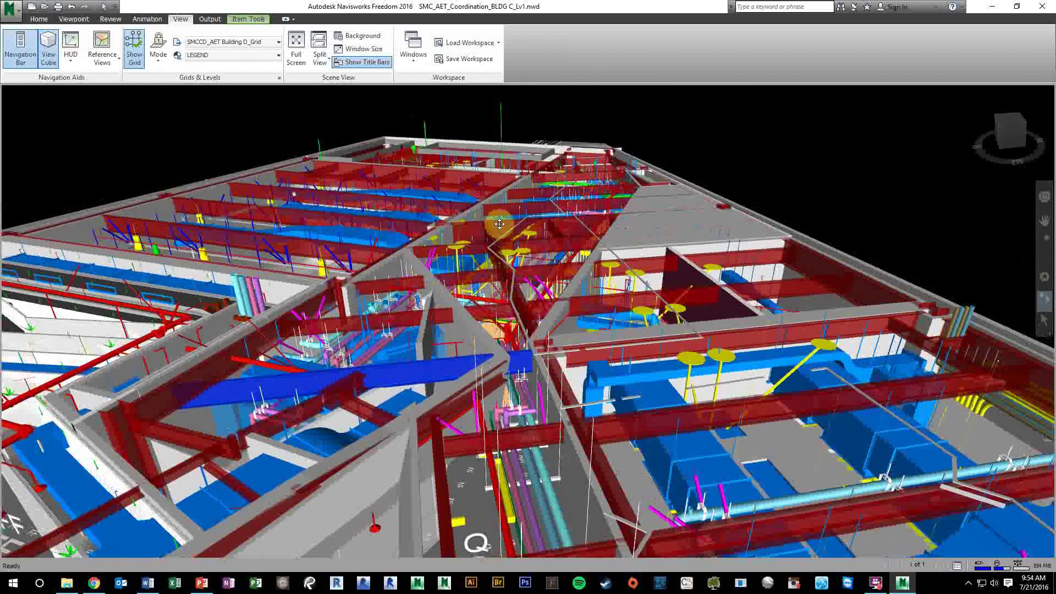
pyautogui.moveTo(500, 223); pyautogui.dragTo(417, 415)
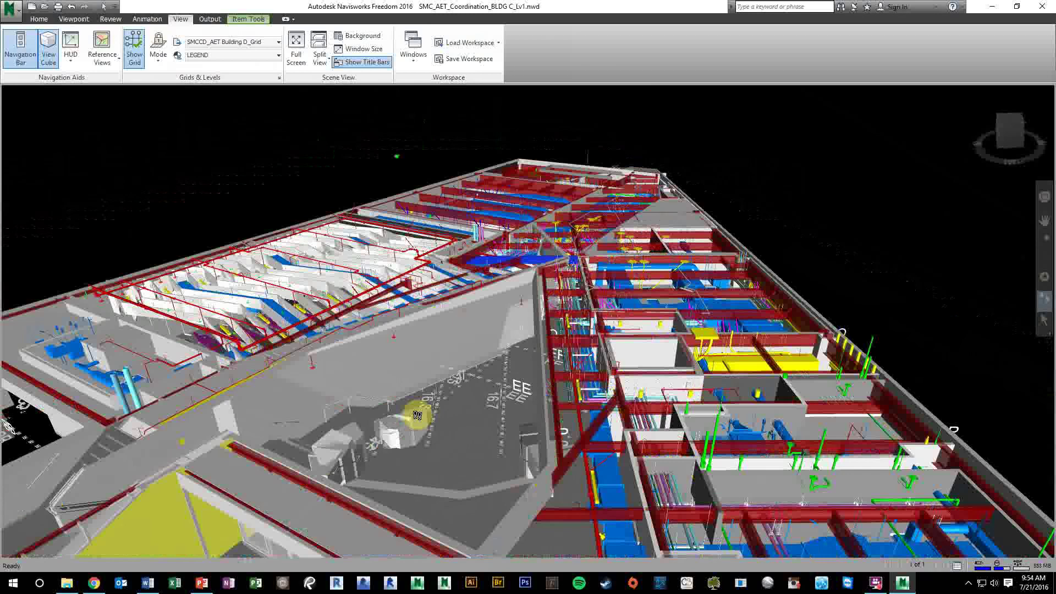
pyautogui.moveTo(416, 415); pyautogui.dragTo(468, 235, button='middle')
pyautogui.moveTo(500, 269); pyautogui.dragTo(454, 313)
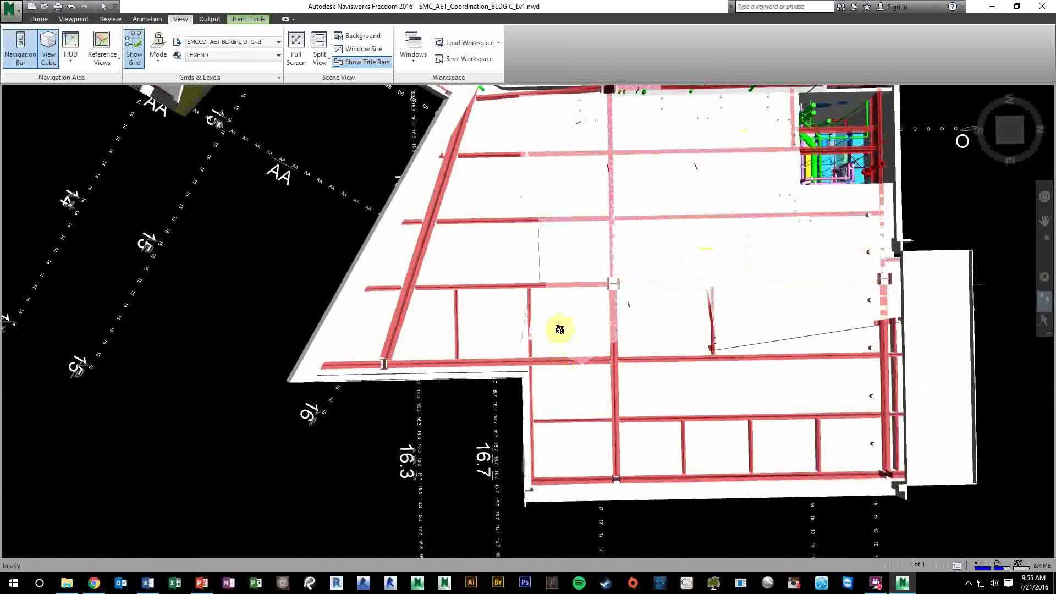
# Pan the top-down view across the courtyard and adjoining rooms, and orbit to a tilted view over the rooms near the highlighted beam
pyautogui.moveTo(560, 329); pyautogui.dragTo(495, 318, button='middle')
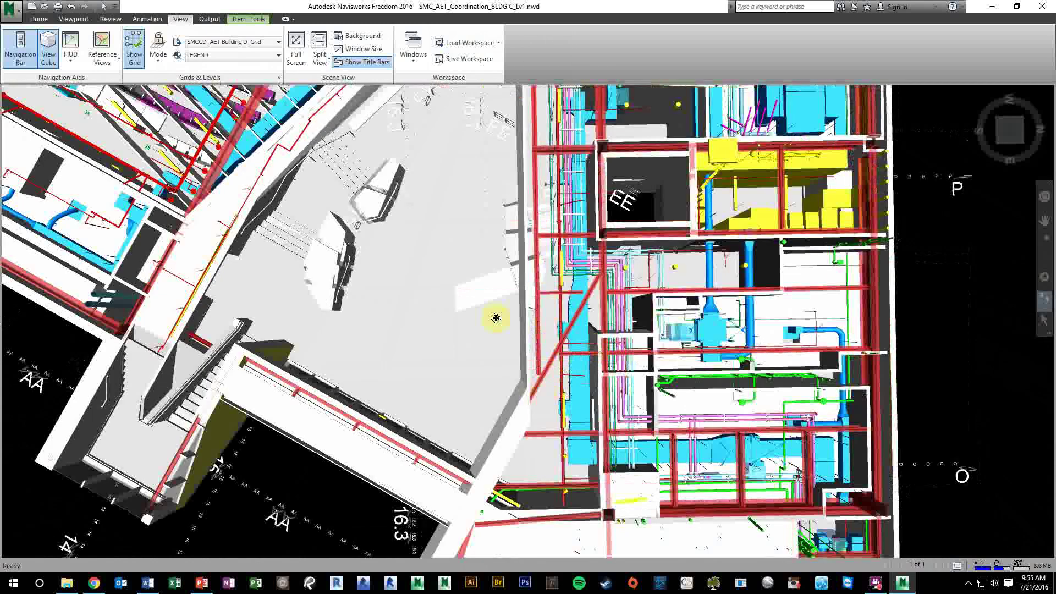
pyautogui.moveTo(496, 318); pyautogui.dragTo(672, 400, button='middle')
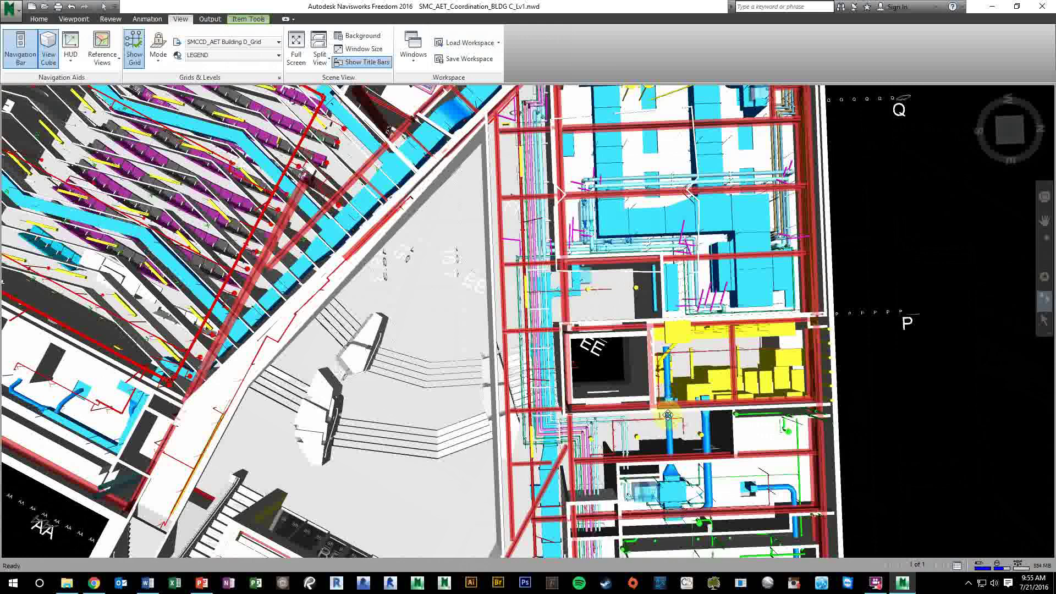
pyautogui.keyDown('shift'); pyautogui.moveTo(667, 415); pyautogui.dragTo(630, 427, button='middle'); pyautogui.keyUp('shift')
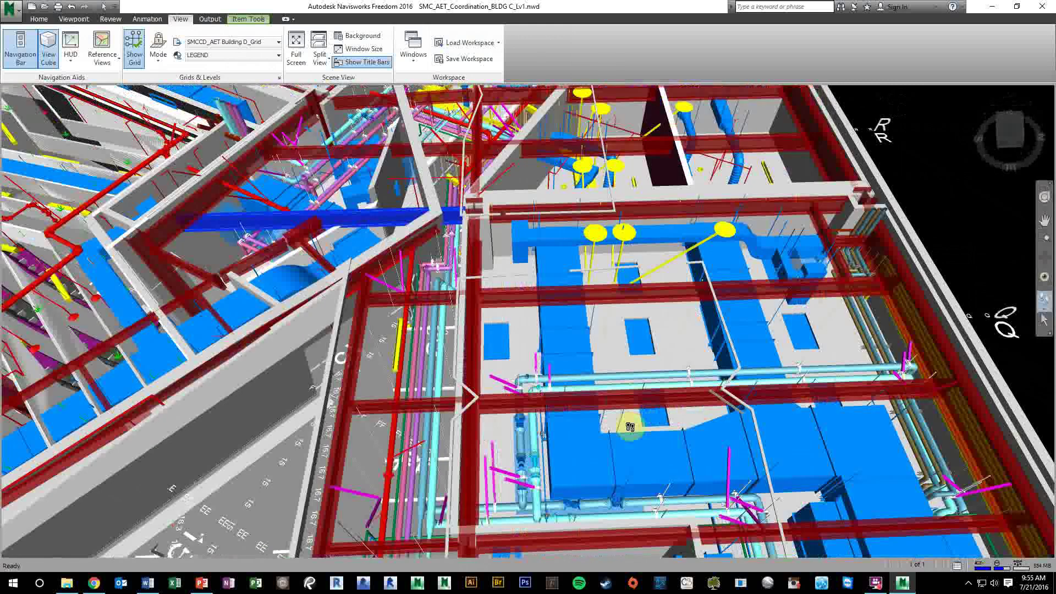
pyautogui.keyDown('shift'); pyautogui.moveTo(630, 427); pyautogui.dragTo(646, 390, button='middle'); pyautogui.keyUp('shift')
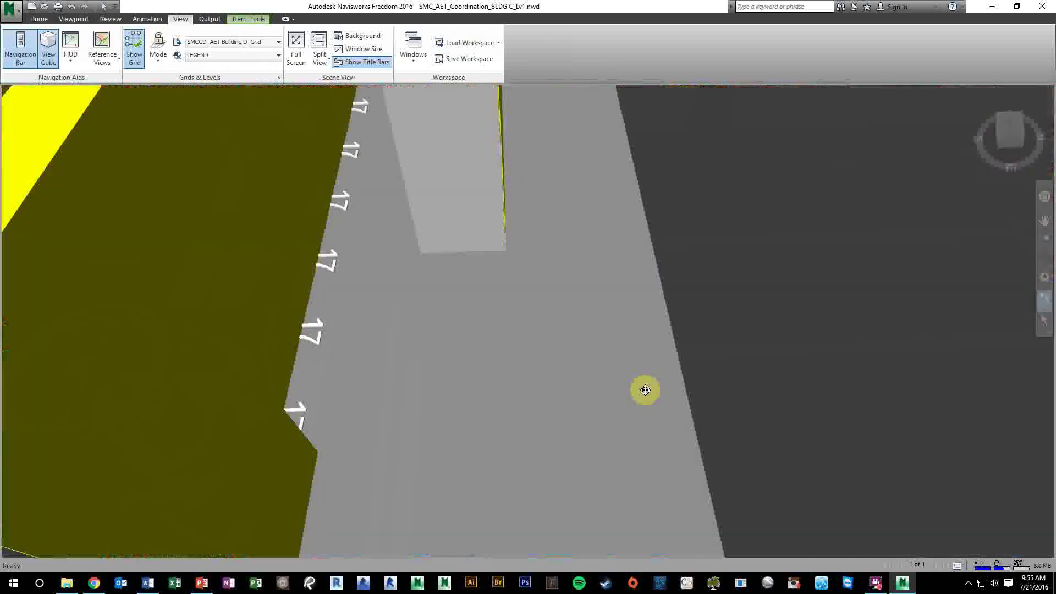
# Tilt the close-up view up from the floor, walk and pan, and bring the view back above the central corridor junction
pyautogui.scroll(5, 625, 385)
pyautogui.scroll(-3, 622, 393)
pyautogui.scroll(5, 622, 395)
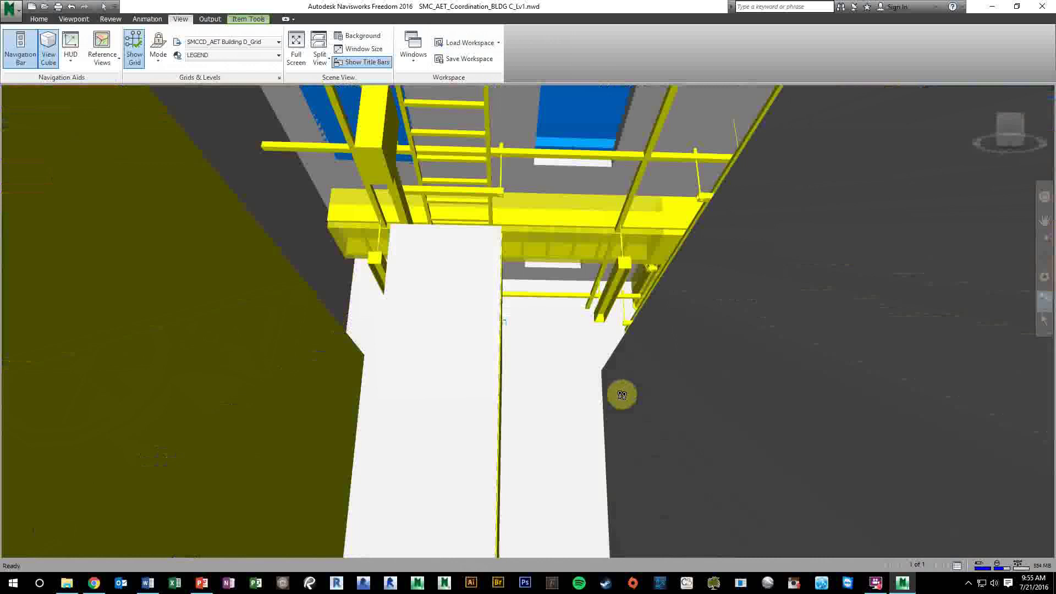
pyautogui.scroll(5, 622, 395)
pyautogui.moveTo(615, 445); pyautogui.dragTo(608, 405)
pyautogui.moveTo(608, 405); pyautogui.dragTo(558, 199, button='middle')
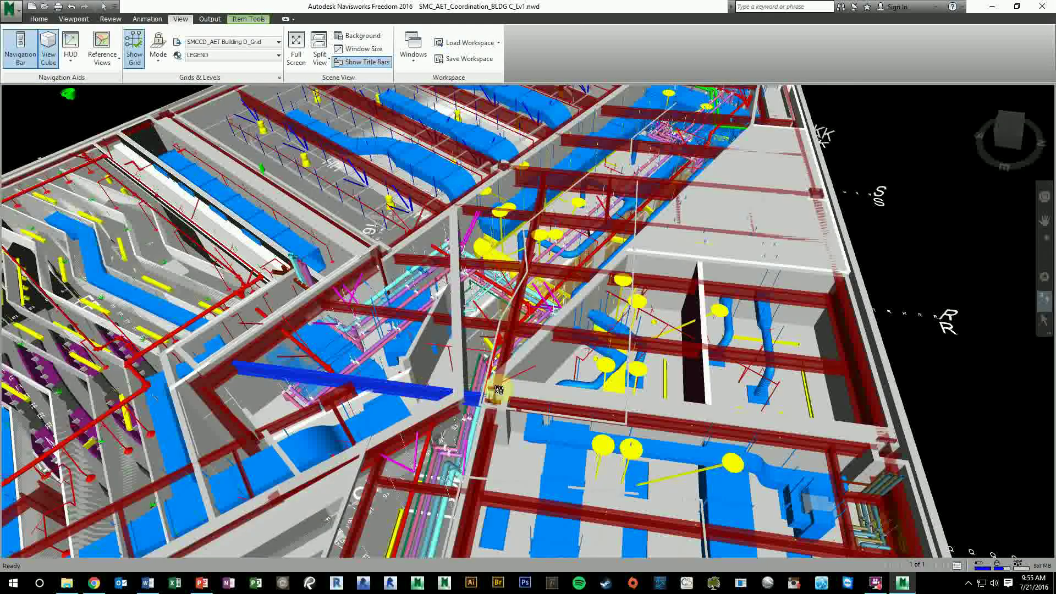